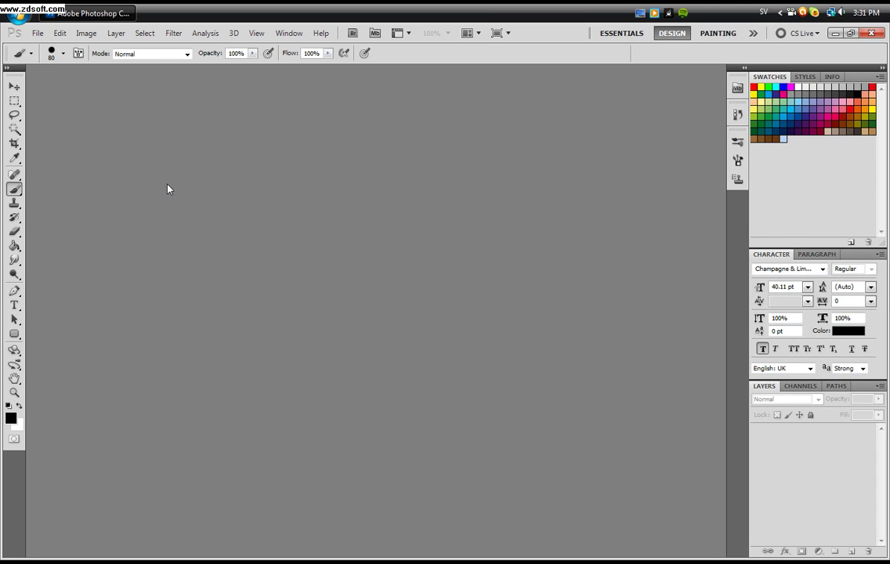
Create Untitled-1, a 400×150 px document at 72 ppi with a transparent background
left_click(37, 33)
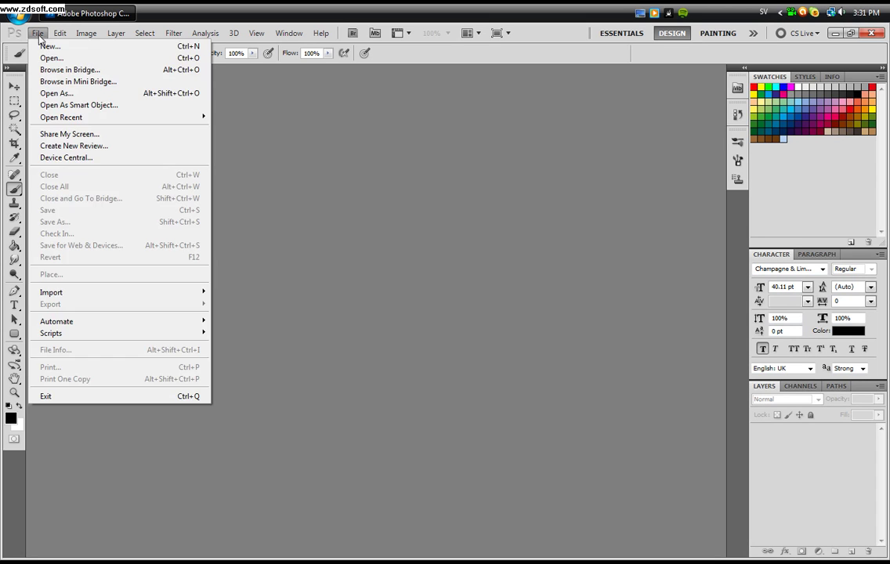
left_click(37, 33)
key("ctrl+n")
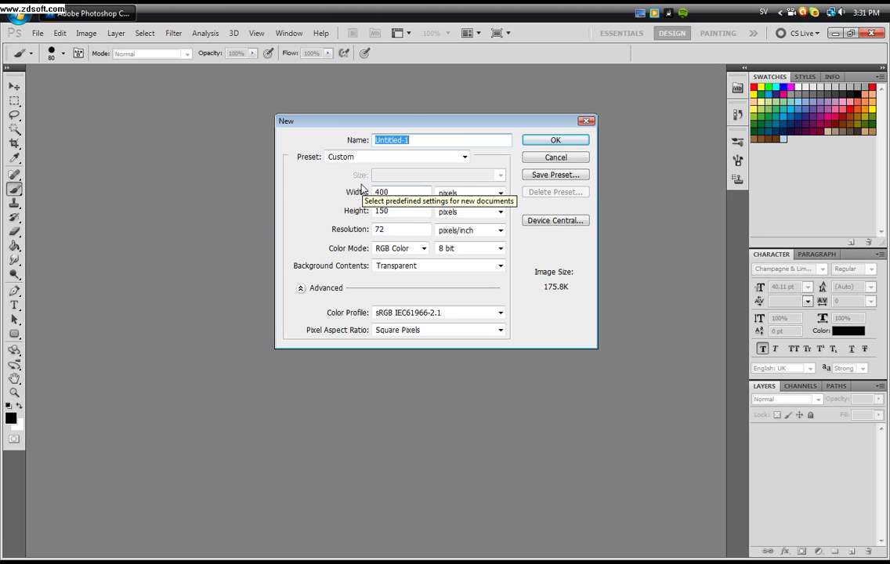
left_click(561, 141)
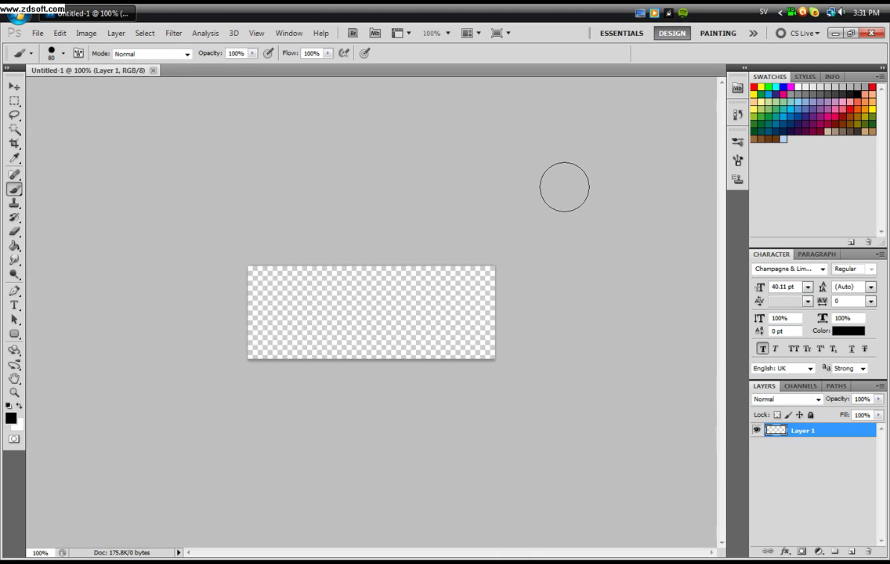
Add a new layer and drag ssbbkirbyrenderbydarkfipe0.png from Mini Bridge onto the canvas
left_click(853, 553)
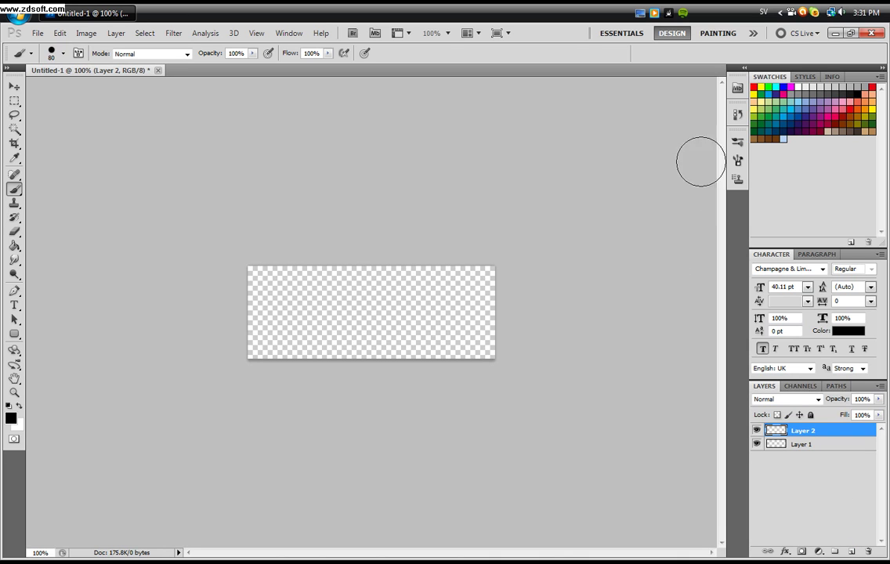
left_click(736, 89)
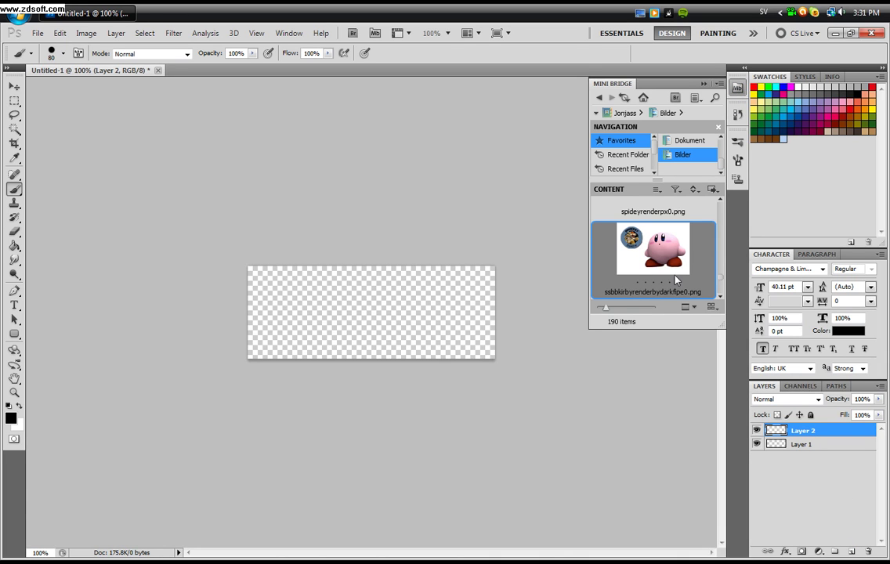
left_click_drag(662, 272, 379, 324)
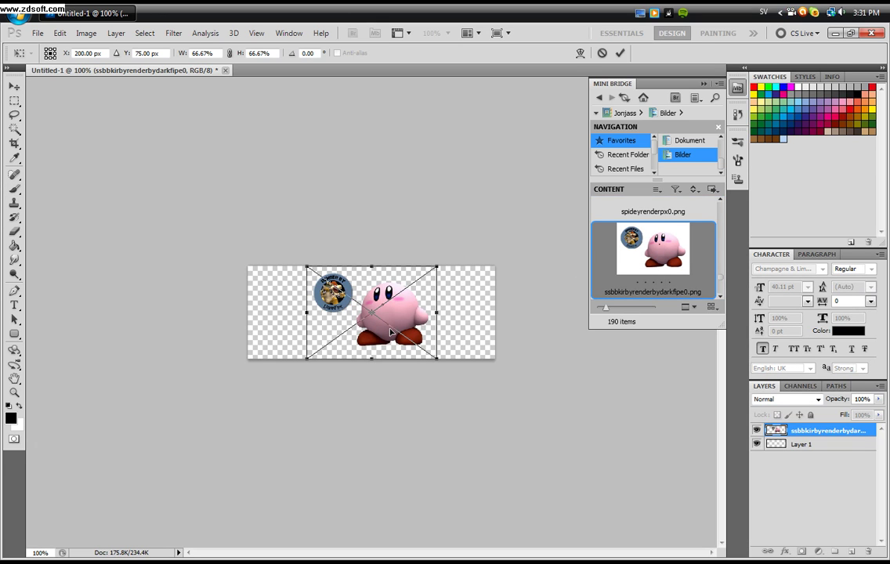
Scale the Kirby render to 83.12%, set it low near the centre, and commit it
left_click_drag(439, 266, 449, 247)
left_click_drag(428, 301, 420, 308)
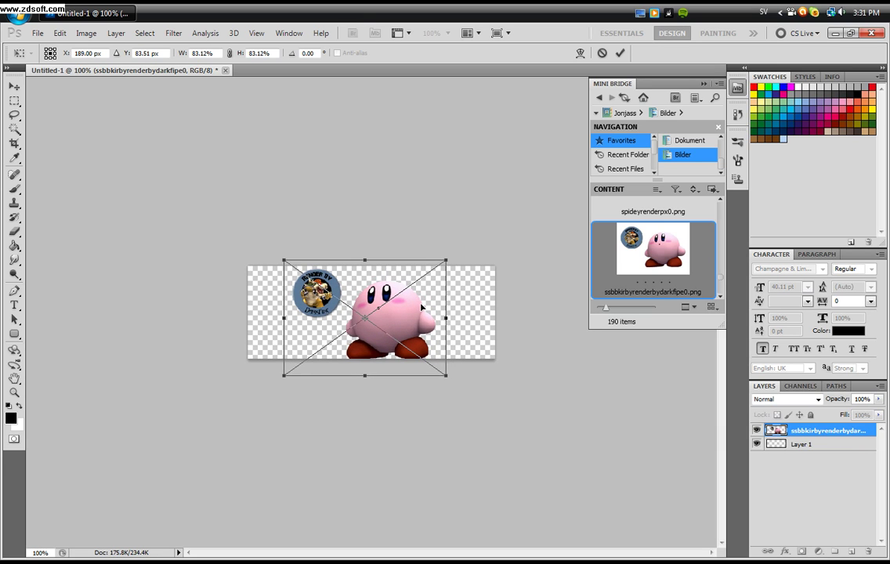
key("Return")
key("b")
double_click(655, 78)
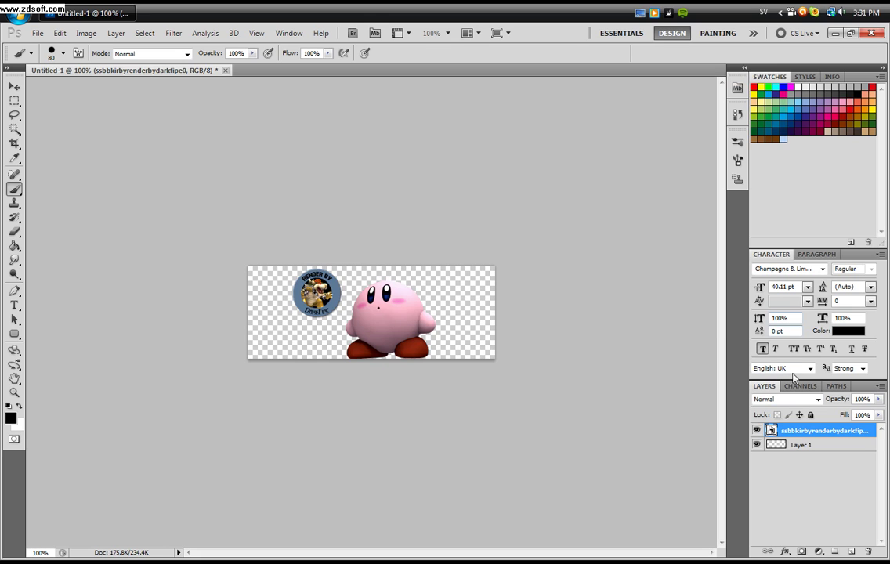
Rasterize the Kirby layer and erase the round 'Render by' badge beside Kirby
right_click(798, 431)
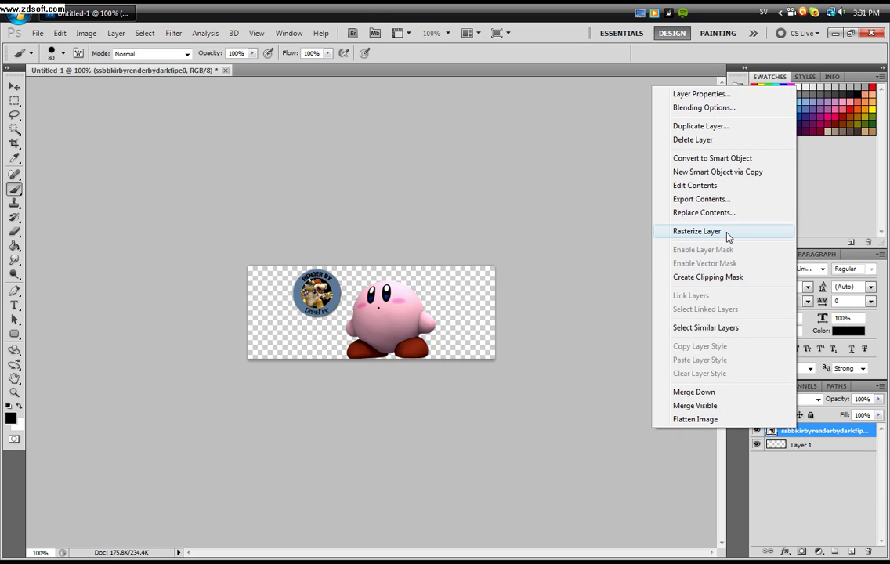
left_click(727, 235)
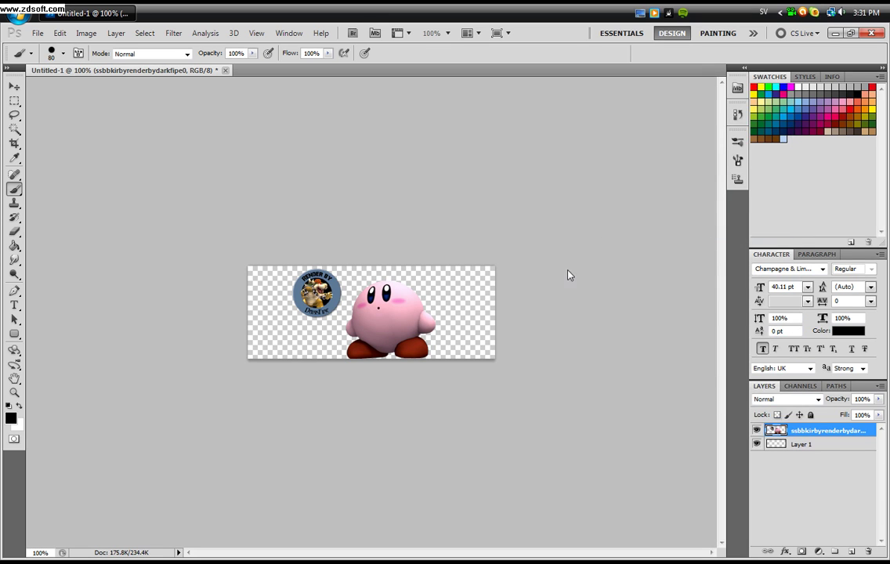
left_click(15, 234)
mouse_move(272, 278)
left_mouse_down()
mouse_move(314, 291)
mouse_move(297, 296)
mouse_move(284, 262)
left_mouse_up()
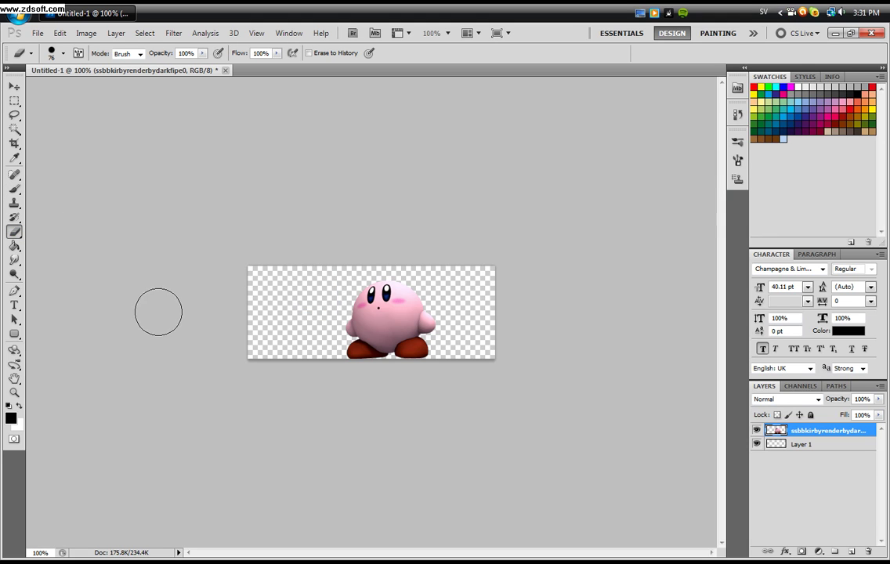
On Layer 1, paint a diagonal band behind Kirby in pink sampled from Kirby
left_click(15, 189)
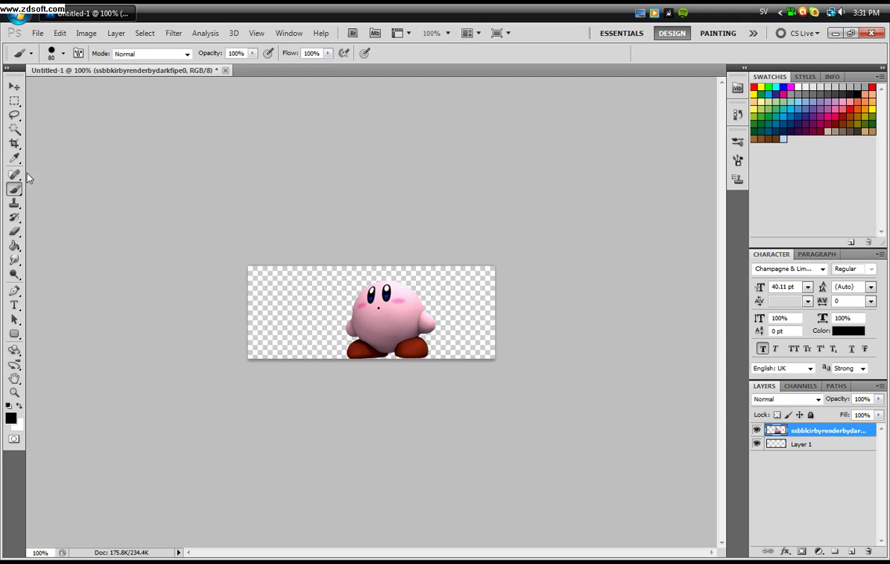
left_click(51, 57)
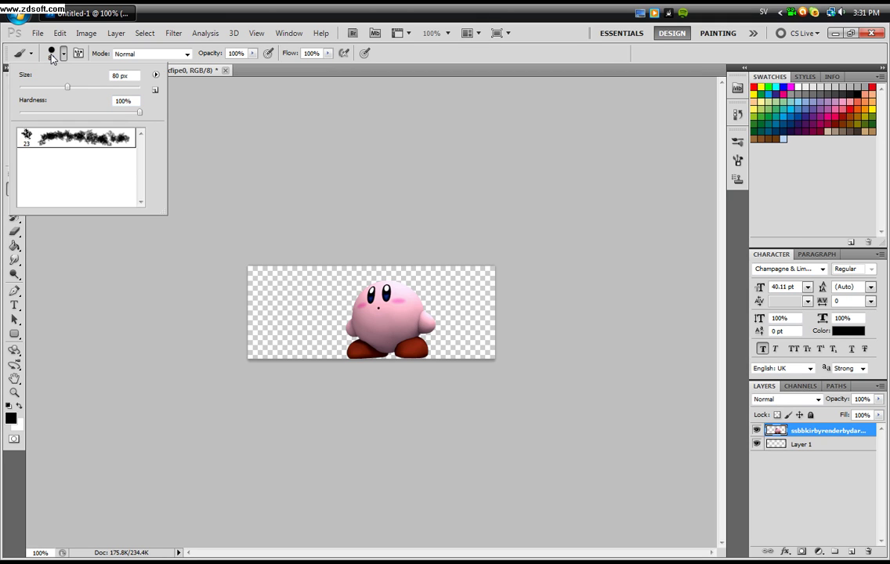
left_click(52, 56)
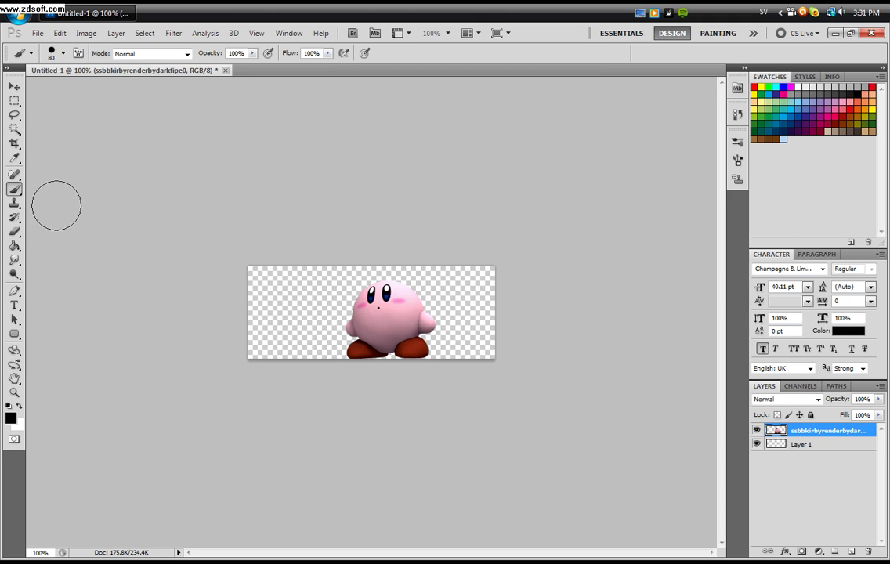
left_click(11, 421)
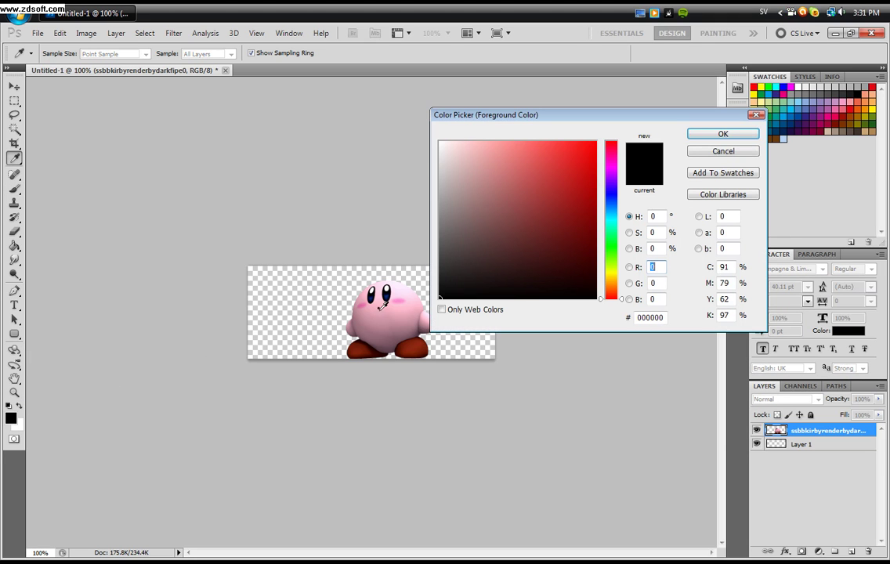
left_click_drag(397, 310, 355, 278)
left_click(726, 134)
key("b")
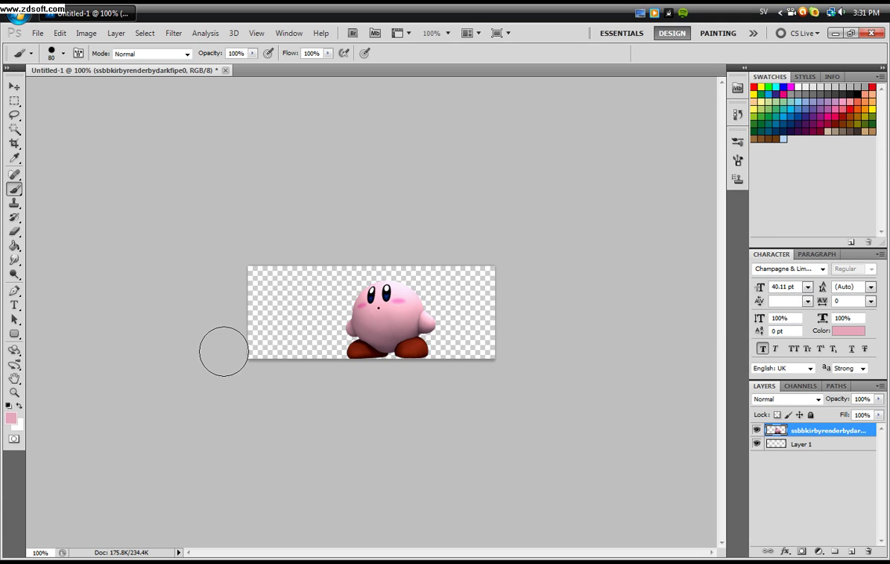
mouse_move(229, 353)
left_mouse_down()
mouse_move(286, 352)
mouse_move(411, 297)
mouse_move(503, 274)
left_mouse_up()
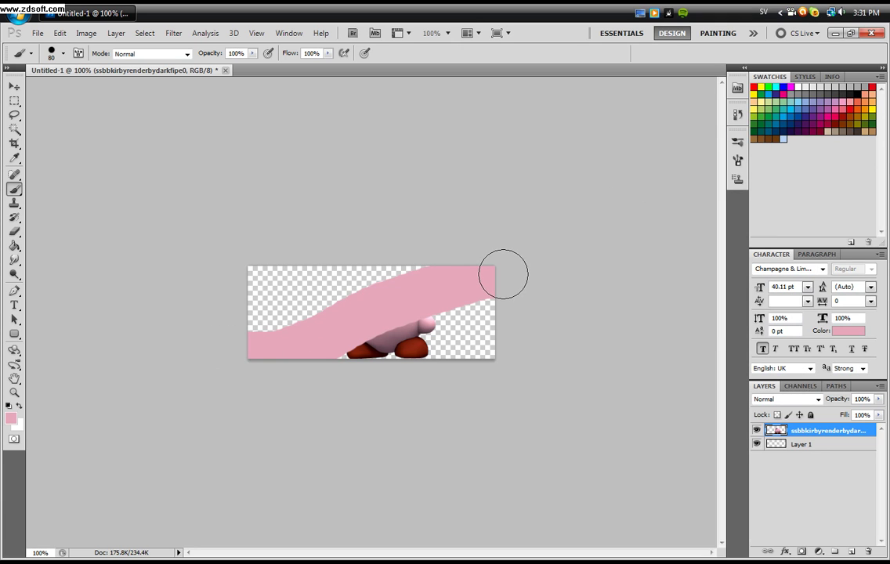
key("ctrl+z")
left_click(750, 445)
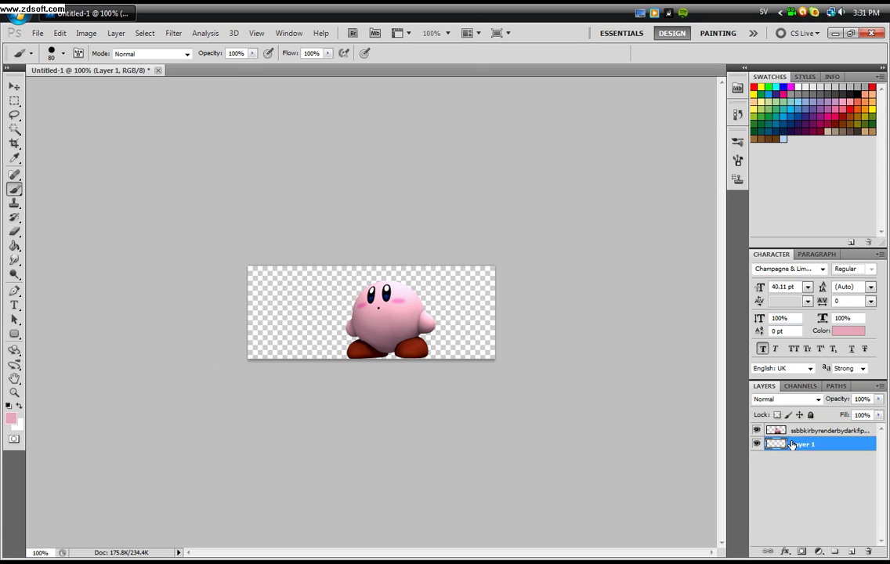
mouse_move(225, 358)
left_mouse_down()
mouse_move(370, 301)
mouse_move(555, 277)
left_mouse_up()
Paint a darker pink band at lower left and a dark pink band at lower right
left_click(11, 419)
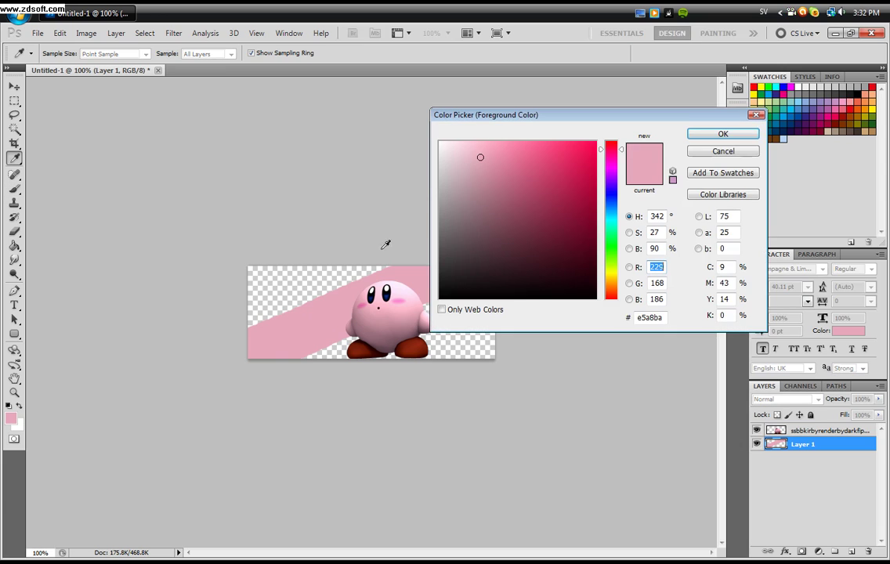
left_click(514, 172)
left_click(717, 138)
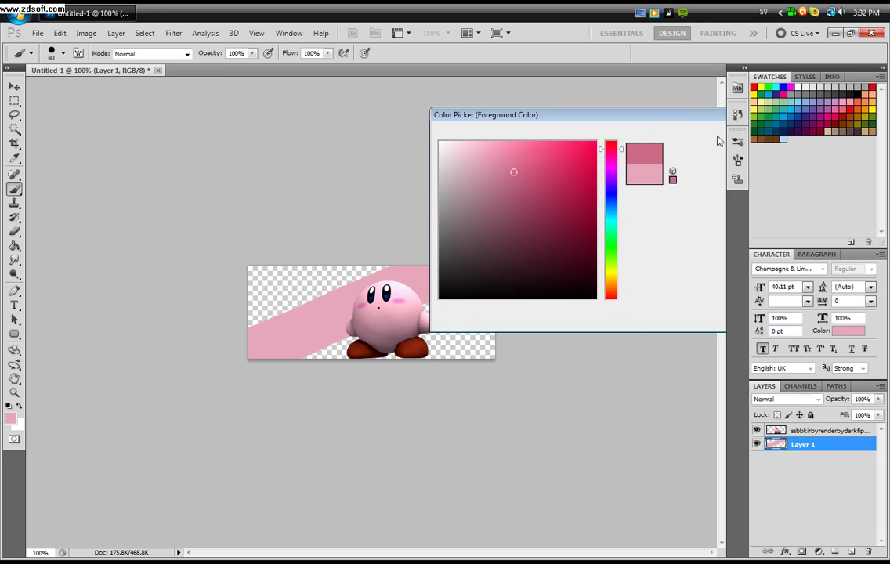
mouse_move(255, 392)
left_mouse_down()
mouse_move(430, 318)
mouse_move(541, 311)
left_mouse_up()
left_click(12, 419)
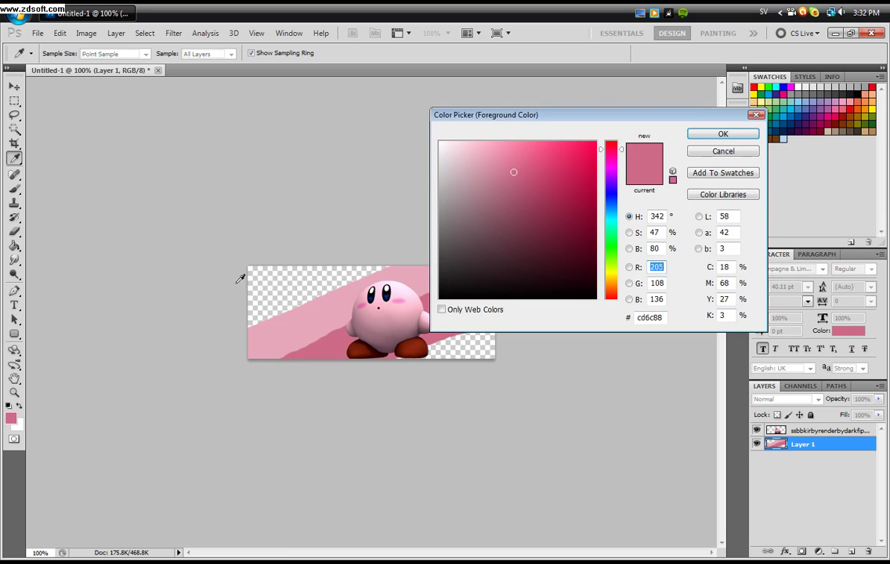
left_click(539, 193)
left_click(717, 135)
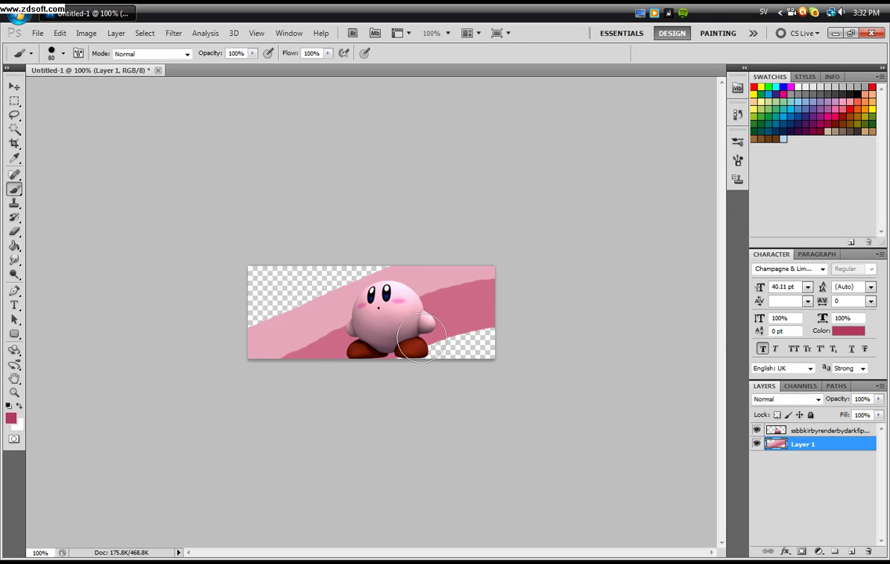
mouse_move(375, 379)
left_mouse_down()
mouse_move(479, 342)
mouse_move(537, 337)
left_mouse_up()
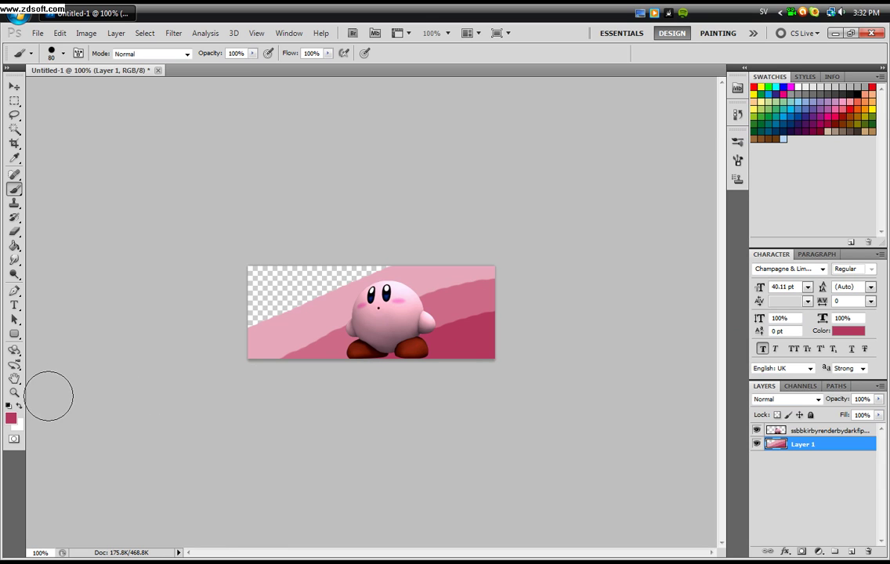
Paint light pink along the left side and light blue into the top-left corner
left_click(12, 419)
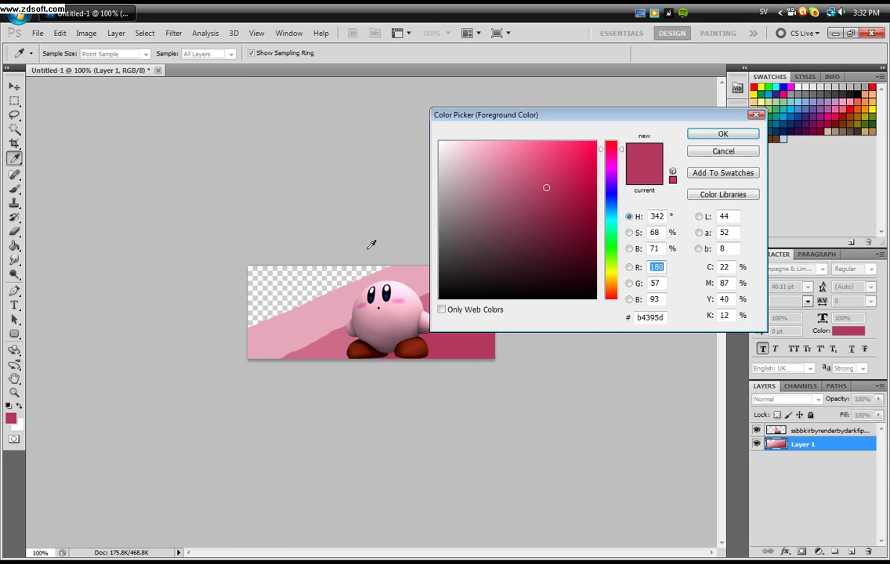
left_click(406, 289)
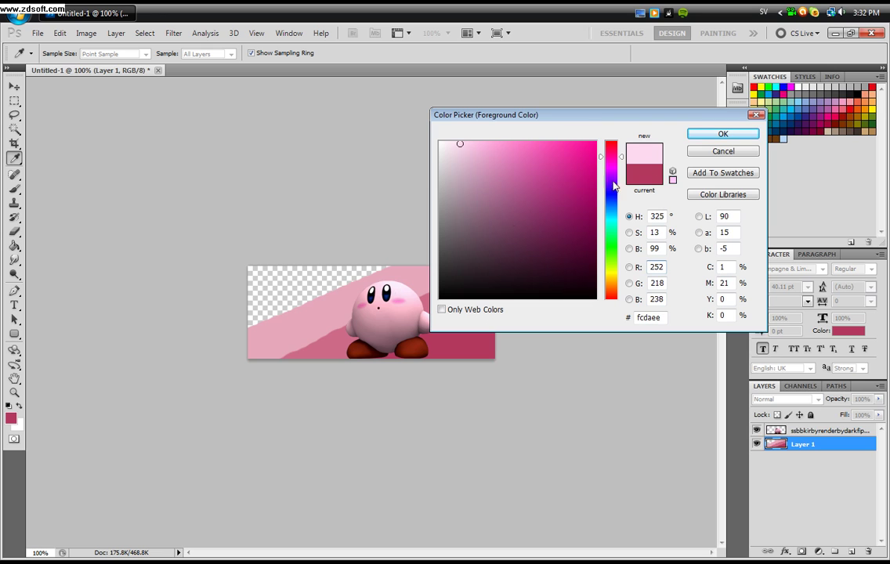
left_click(722, 134)
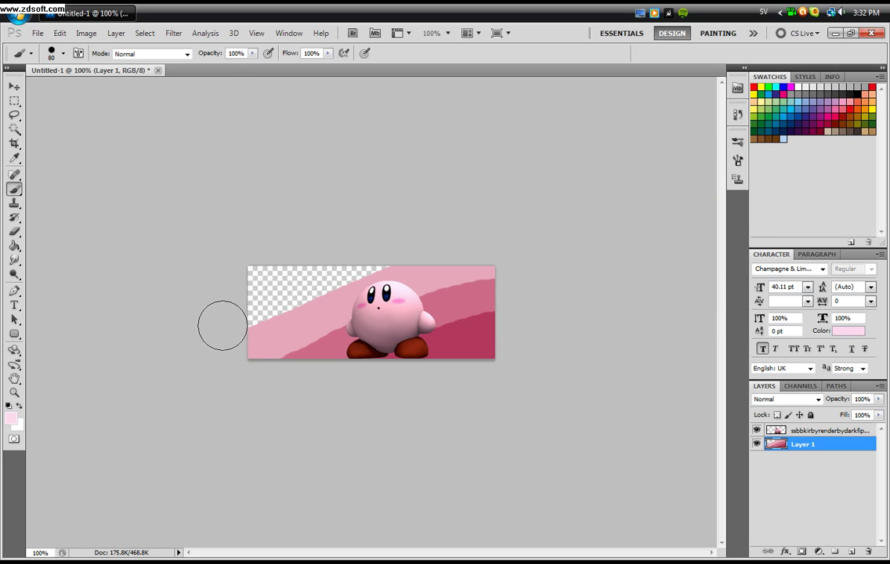
left_click_drag(223, 322, 379, 242)
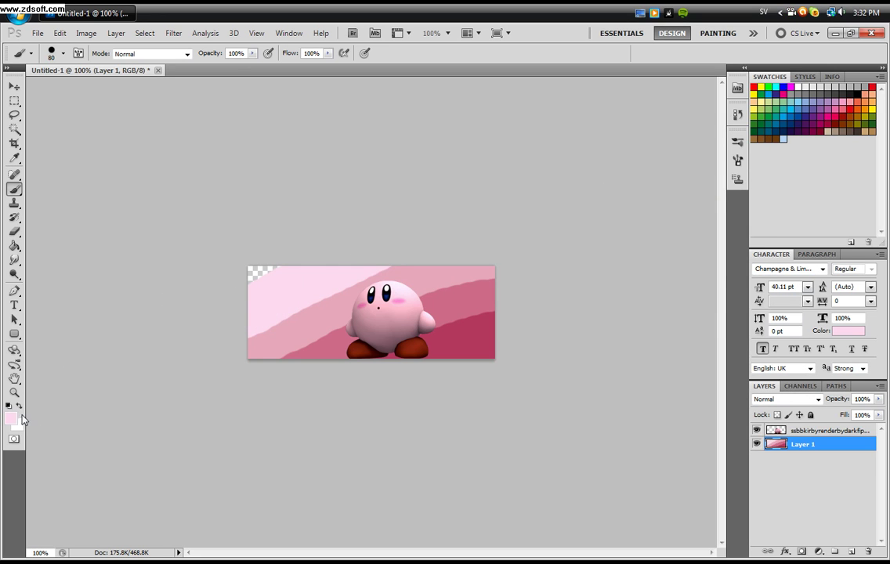
left_click(12, 419)
left_click(610, 204)
left_click(491, 154)
left_click(723, 134)
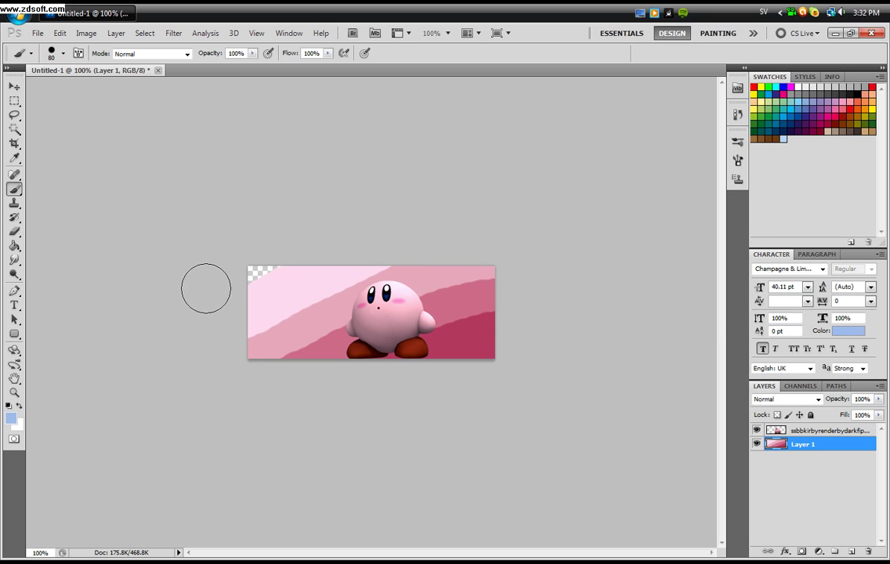
mouse_move(206, 289)
left_mouse_down()
mouse_move(263, 267)
mouse_move(239, 262)
left_mouse_up()
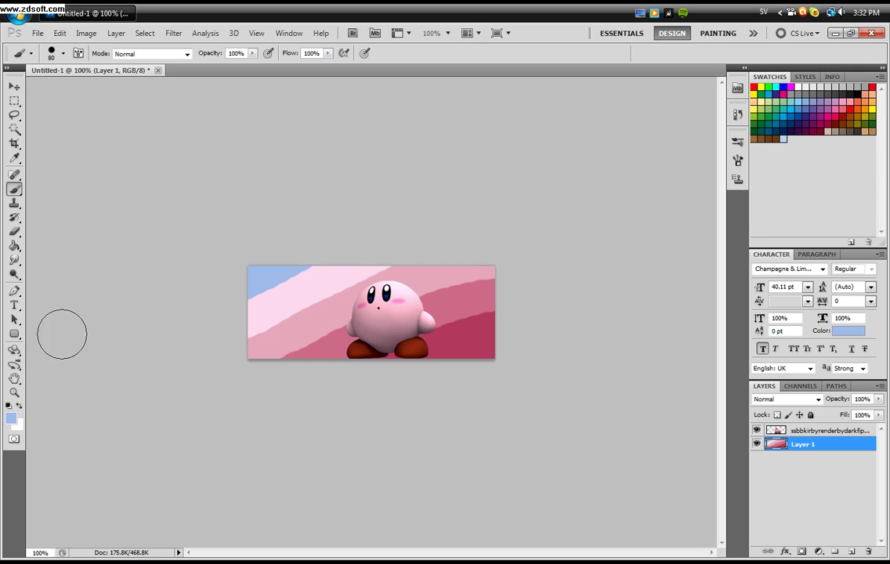
Smudge the pink and blue stripes with a 38 px brush into soft, cloudy blends
left_click(15, 259)
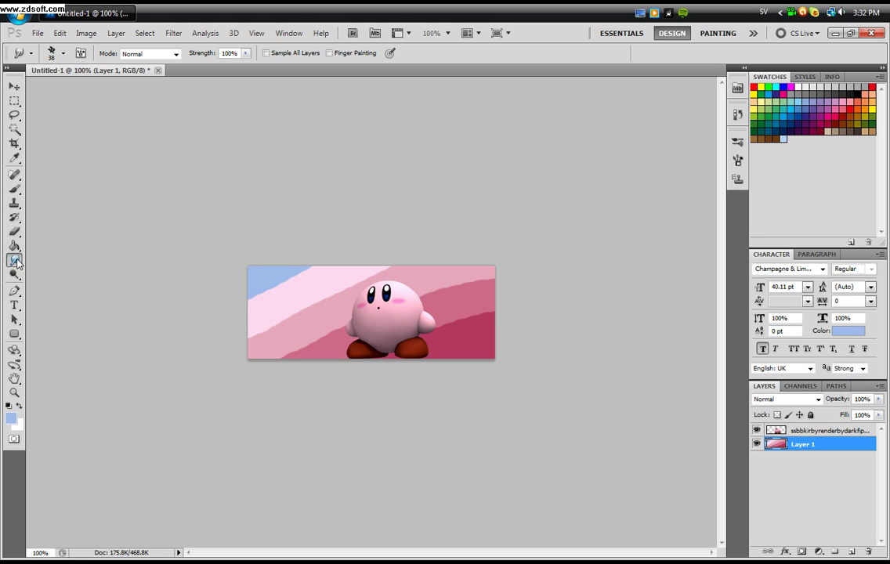
left_click(51, 55)
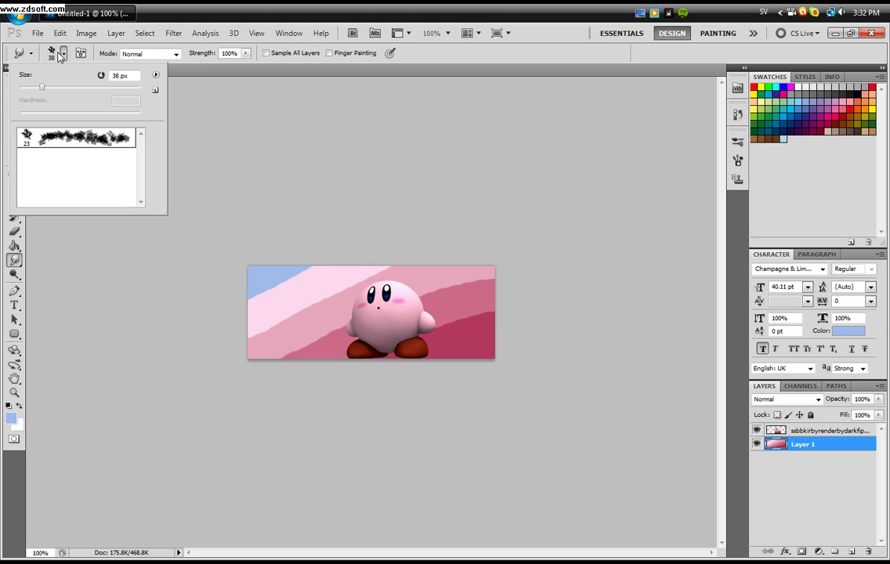
left_click(61, 55)
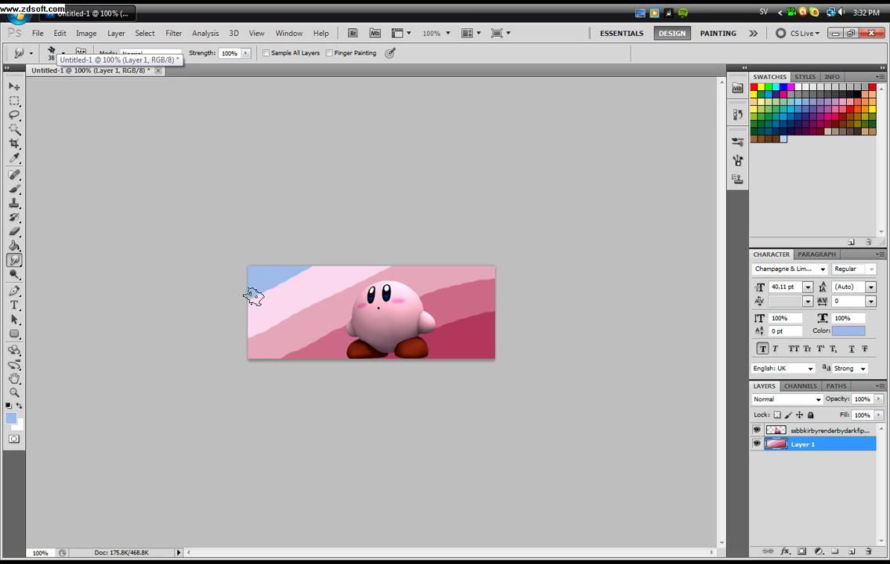
mouse_move(231, 354)
left_mouse_down()
mouse_move(306, 257)
mouse_move(320, 252)
mouse_move(357, 266)
mouse_move(373, 255)
mouse_move(459, 261)
mouse_move(477, 335)
mouse_move(432, 359)
mouse_move(473, 318)
mouse_move(296, 374)
mouse_move(480, 245)
mouse_move(254, 350)
mouse_move(310, 320)
mouse_move(335, 281)
mouse_move(367, 295)
mouse_move(285, 353)
left_mouse_up()
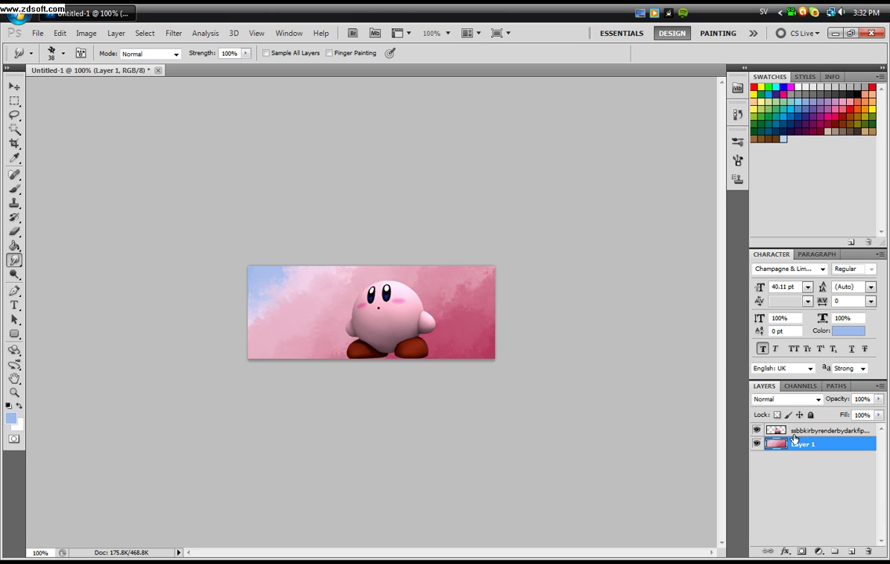
Lock Layer 1, then duplicate the Kirby render layer with Ctrl+J
left_click(811, 415)
left_click(810, 432)
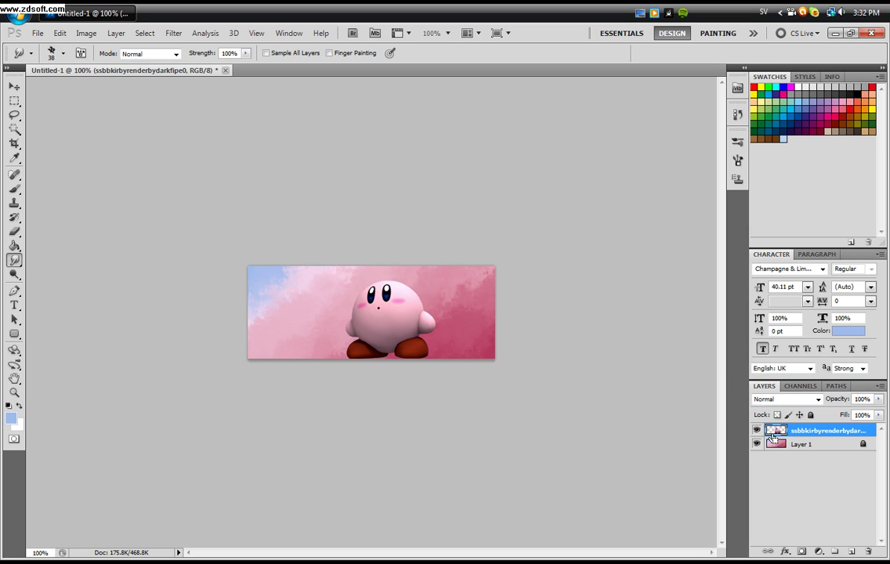
key("ctrl+j")
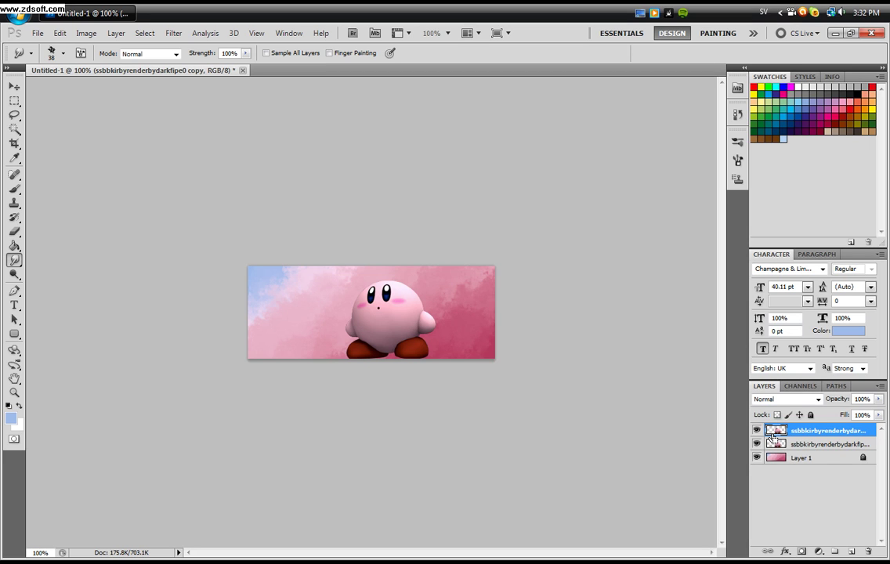
key("ctrl+j")
key("ctrl+j")
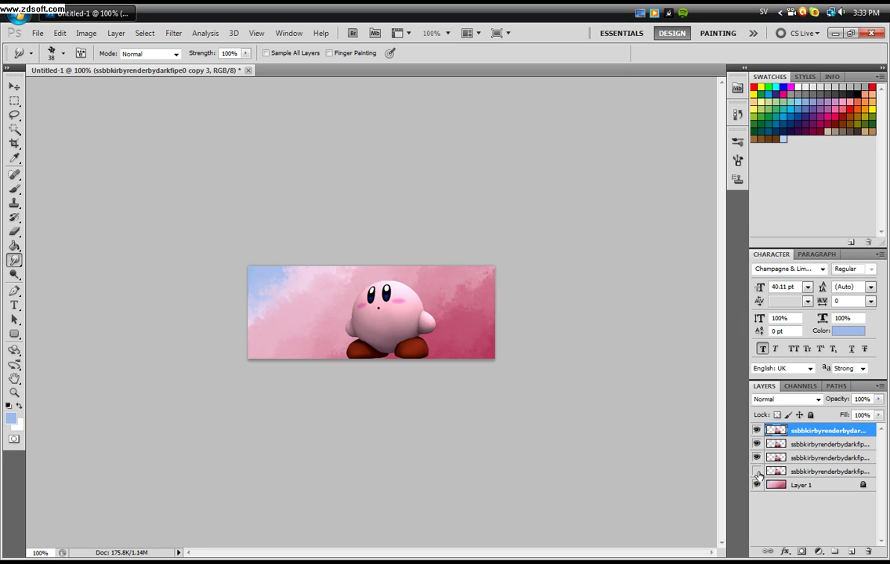
Set the first Kirby copy layer to Linear Dodge (Add) at 75% opacity
left_click(809, 462)
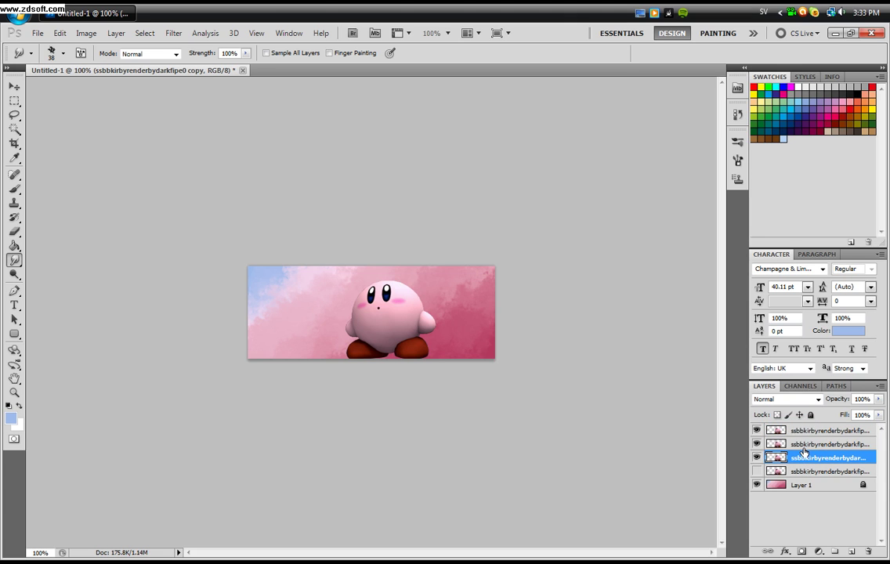
left_click(816, 400)
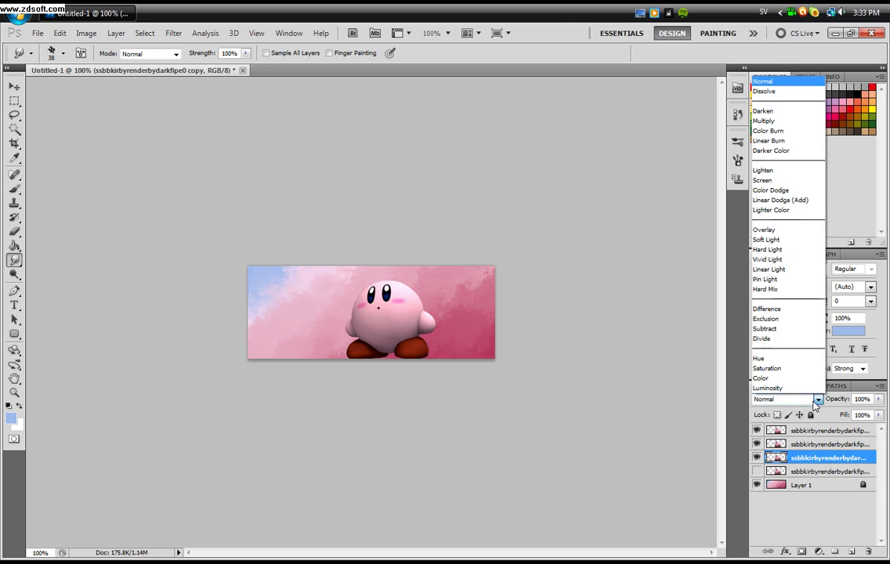
left_click(793, 199)
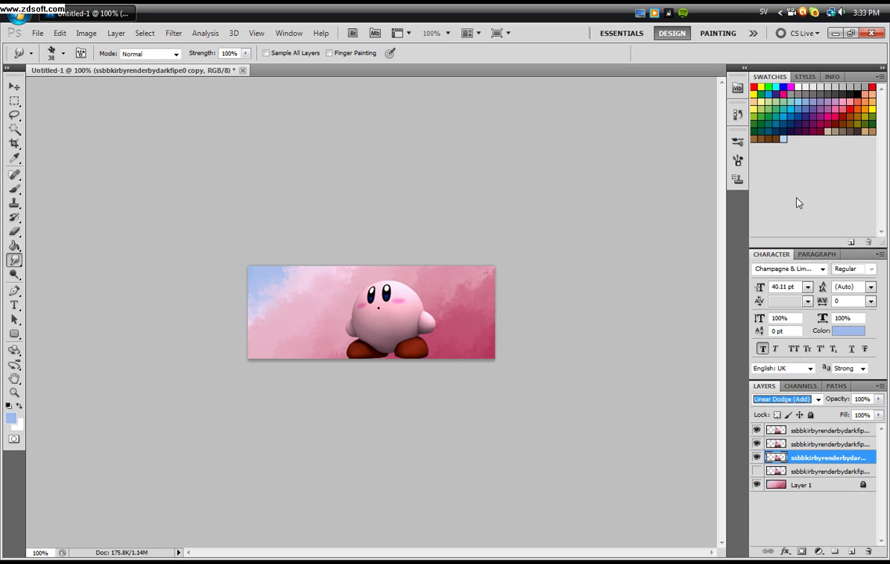
left_click_drag(843, 400, 843, 404)
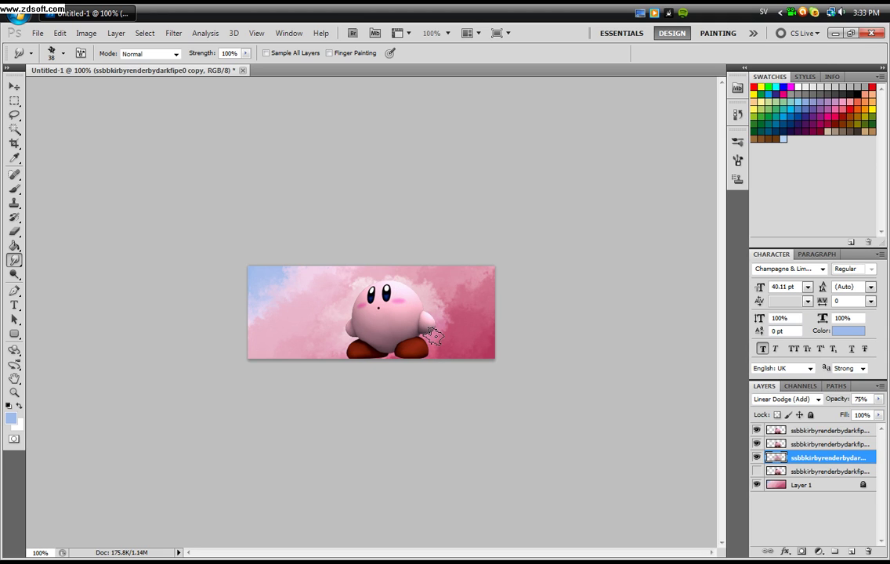
Set the 'copy 2' Kirby layer to Color Dodge at 78% opacity
left_click(808, 446)
left_click(815, 400)
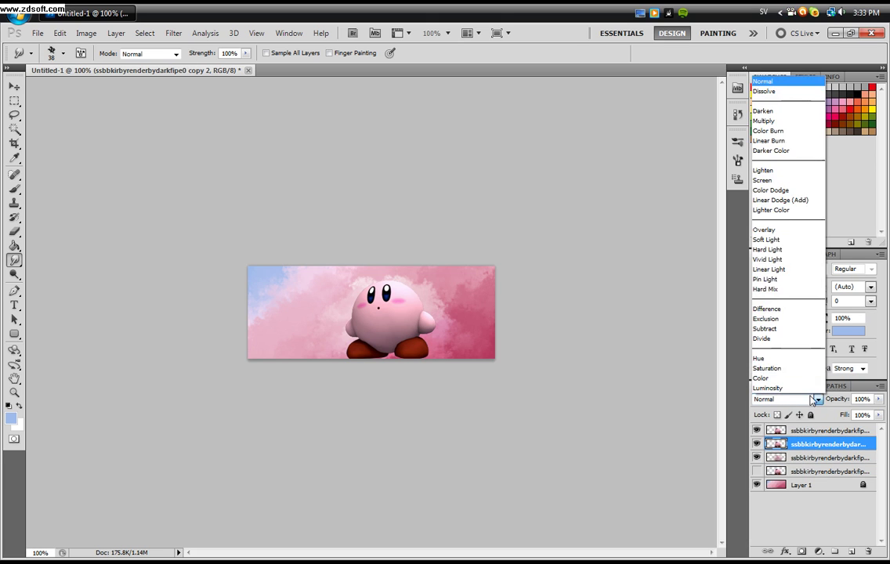
left_click(772, 196)
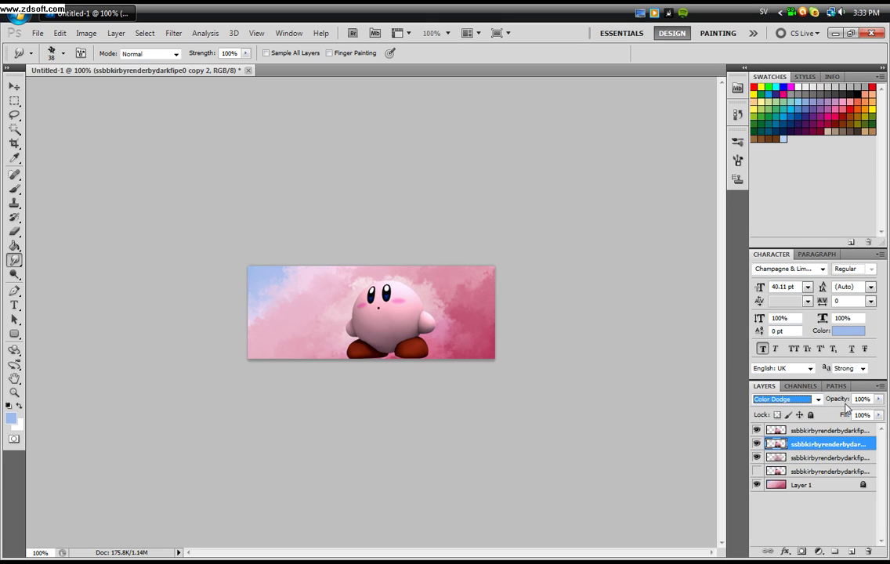
left_click_drag(843, 403, 830, 404)
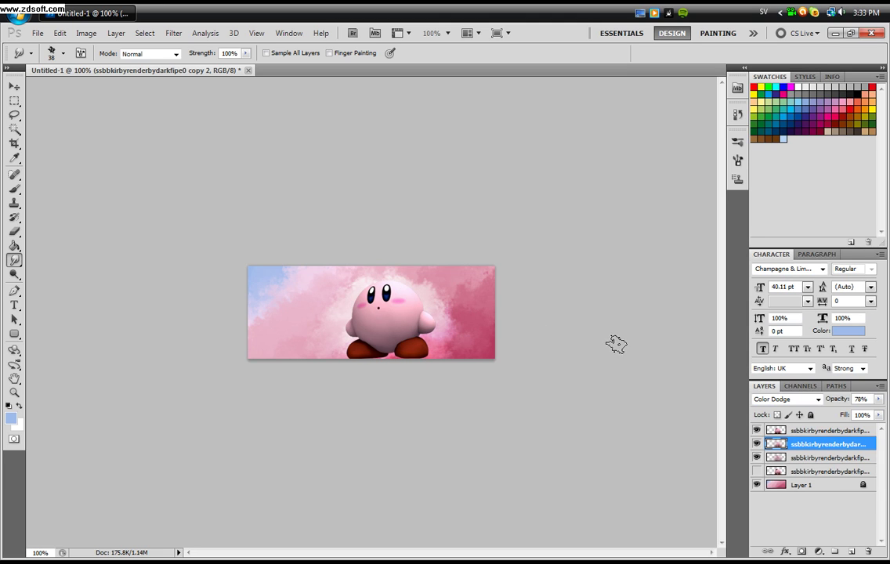
left_click(820, 432)
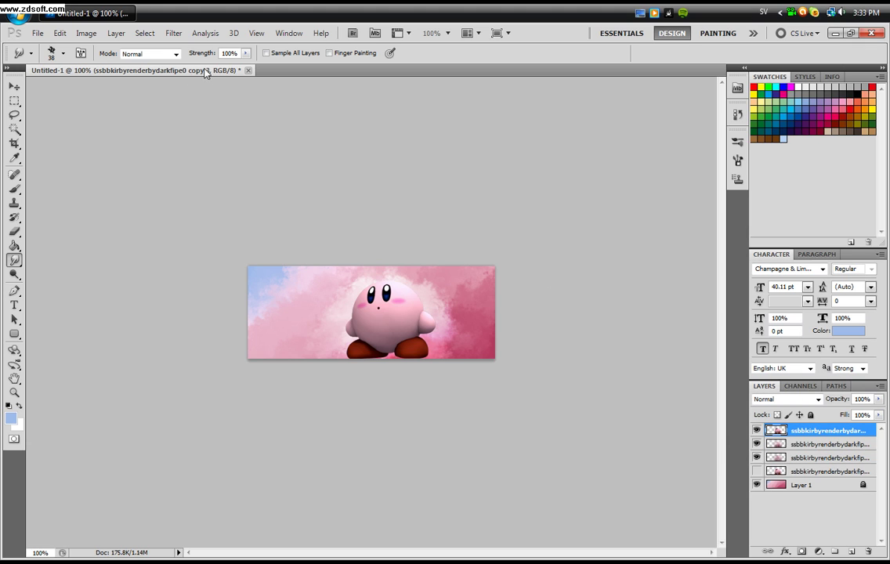
Blur the area around Kirby's left foot on the top copy, discarding a trial smudge
left_click_drag(212, 57, 180, 55)
left_click_drag(424, 365, 384, 362)
key("ctrl+z")
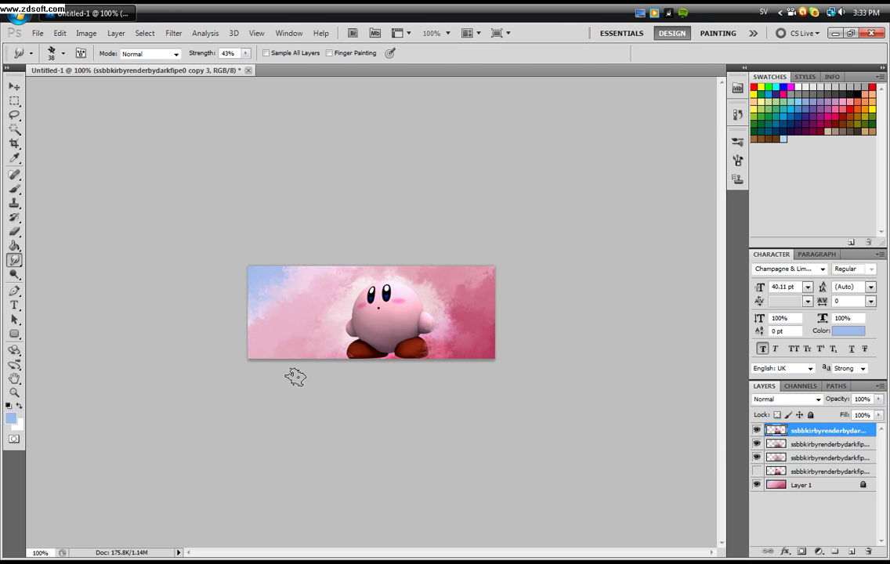
left_click_drag(21, 263, 48, 260)
left_click(56, 58)
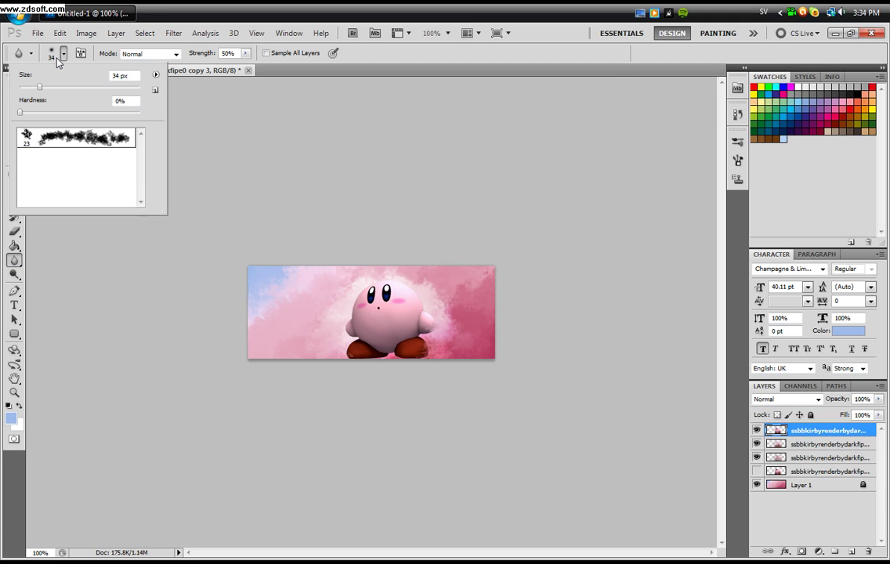
left_click(55, 57)
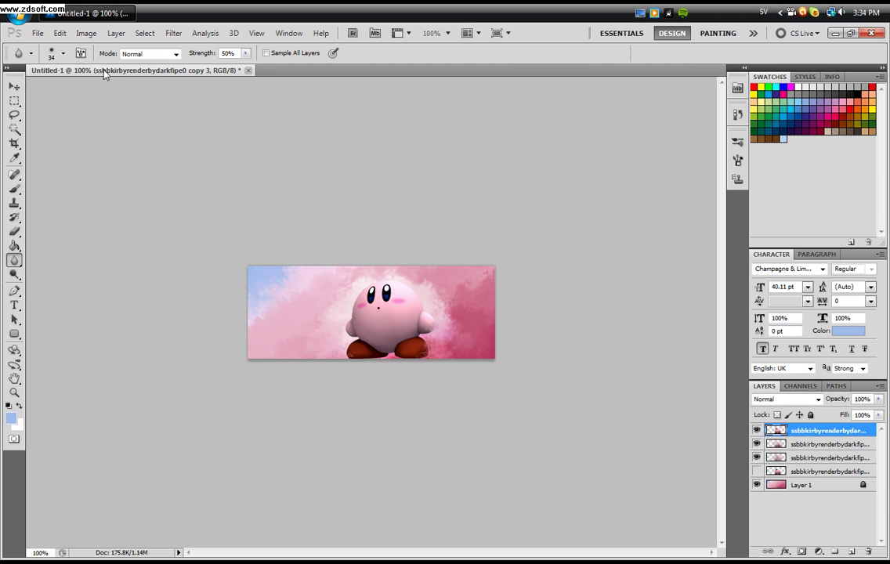
mouse_move(341, 264)
left_mouse_down()
mouse_move(356, 356)
mouse_move(353, 344)
mouse_move(388, 363)
mouse_move(386, 348)
mouse_move(422, 338)
left_mouse_up()
Add a new layer and set up a soft 360 px brush
left_click(855, 553)
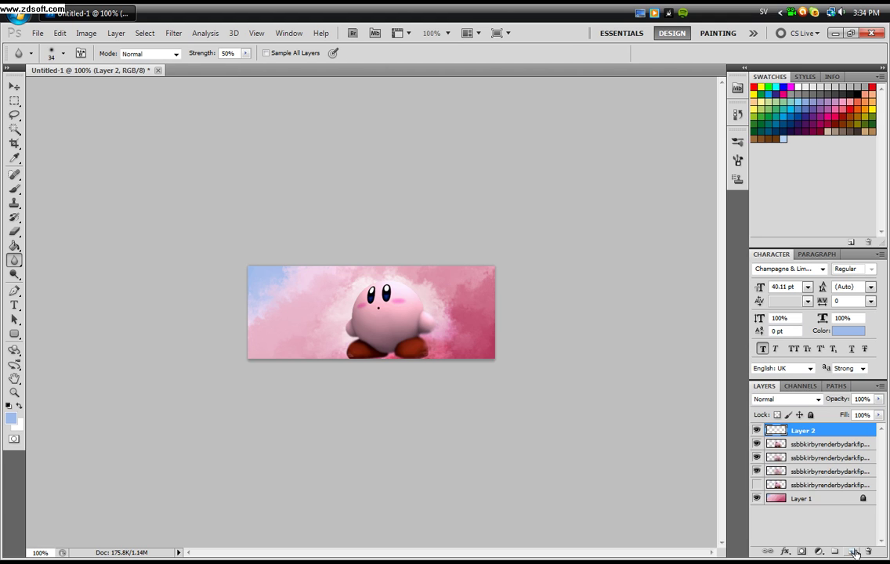
left_click(14, 188)
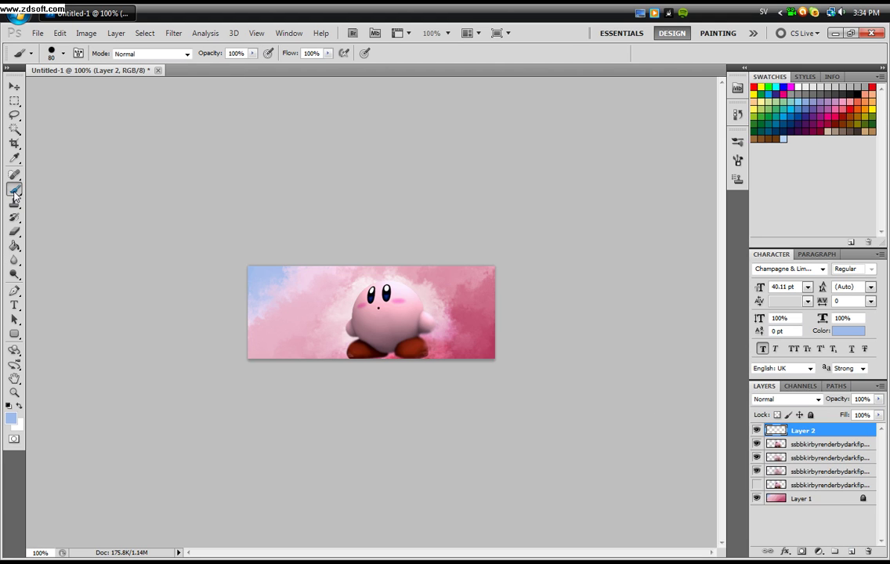
left_click(61, 53)
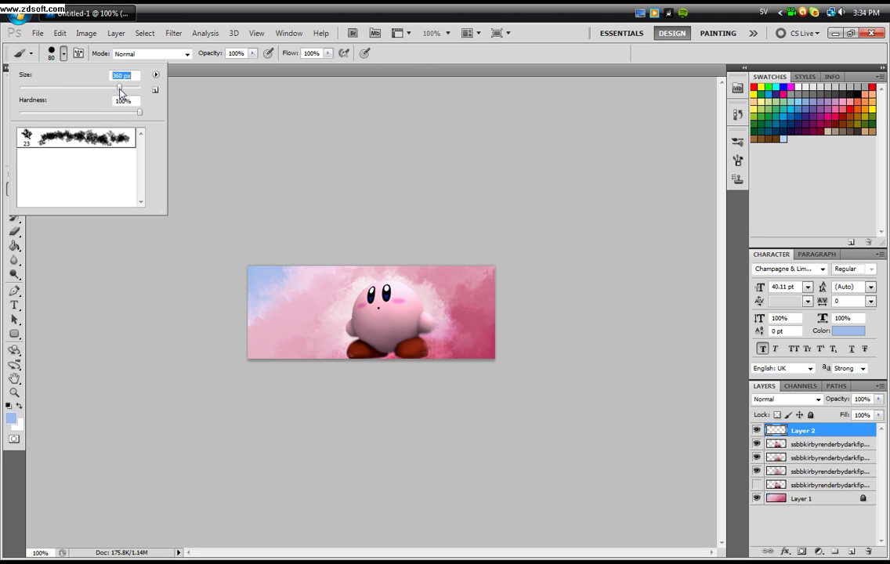
left_click_drag(120, 92, 32, 114)
left_click(63, 55)
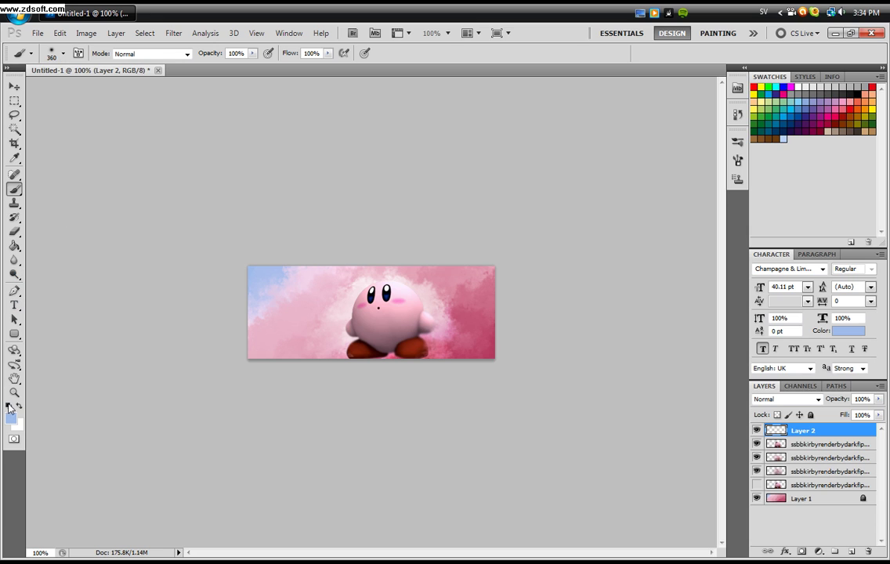
Paint soft black over the bottom-left corner and dab white at the top centre above Kirby
key("d")
mouse_move(164, 355)
left_mouse_down()
mouse_move(233, 432)
mouse_move(275, 445)
mouse_move(316, 454)
mouse_move(463, 446)
left_mouse_up()
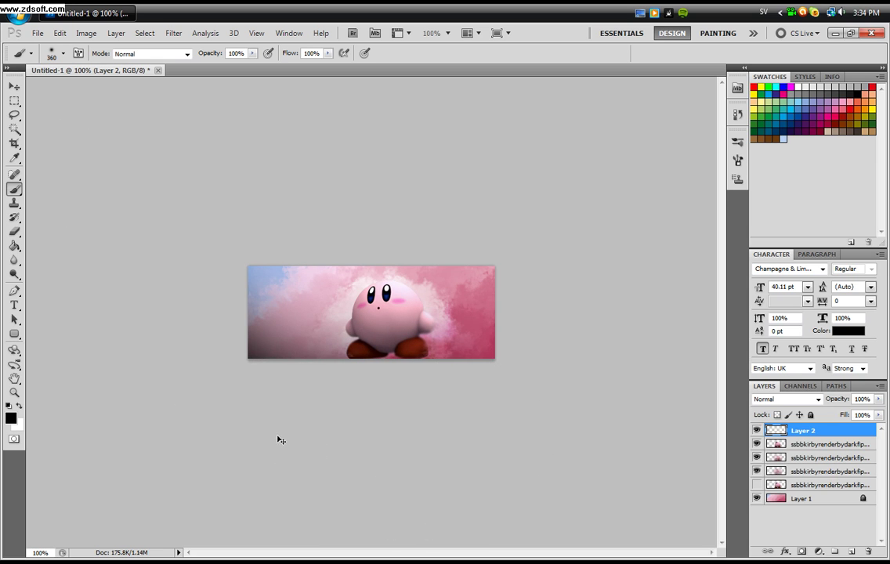
key("ctrl+z")
mouse_move(268, 437)
left_mouse_down()
mouse_move(191, 383)
mouse_move(261, 425)
mouse_move(477, 433)
mouse_move(487, 446)
mouse_move(534, 425)
mouse_move(561, 376)
mouse_move(460, 446)
left_mouse_up()
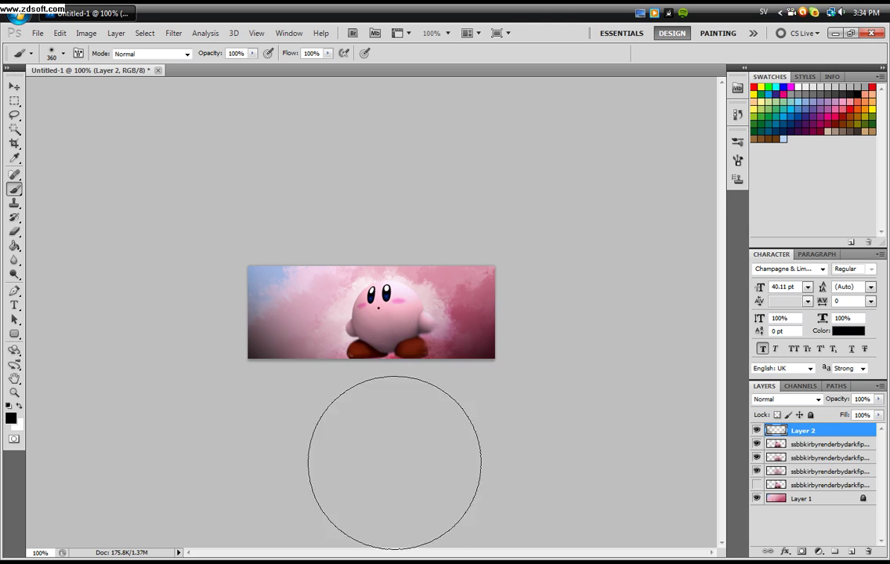
left_click(19, 404)
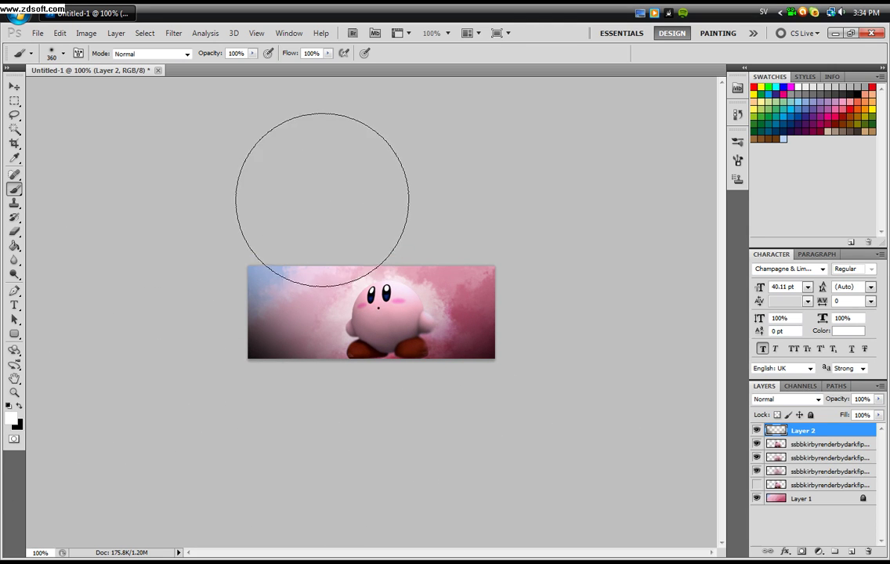
left_click(332, 202)
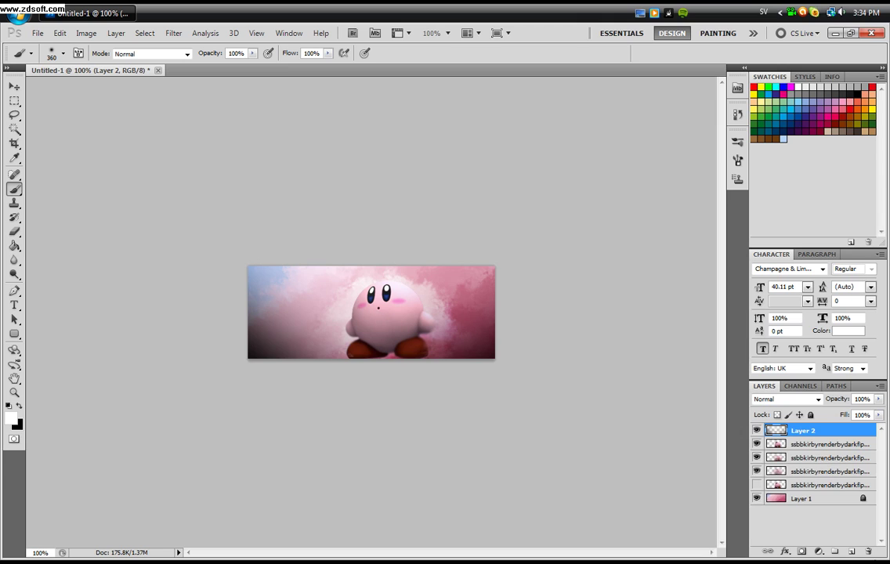
Add a new layer and place the 6.png fractal from the fractals2 folder over the banner
left_click(853, 552)
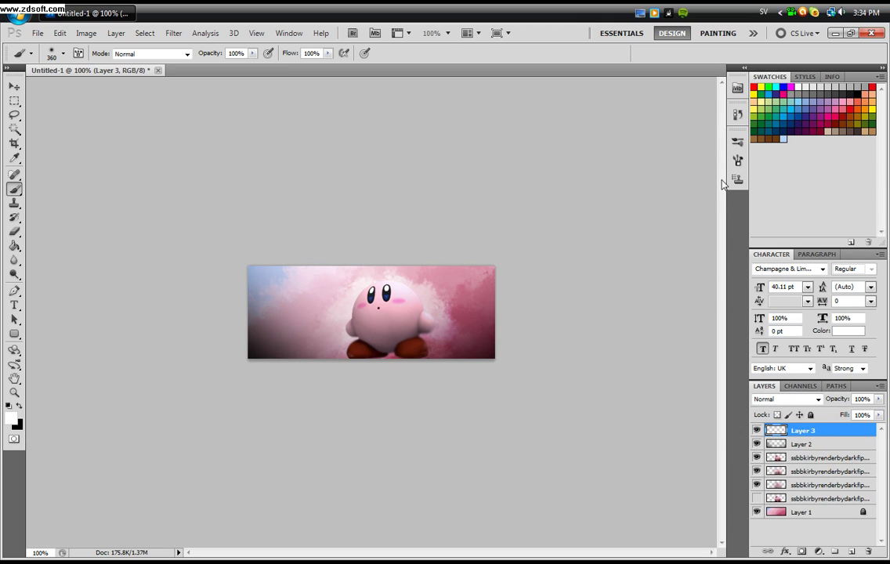
left_click(737, 89)
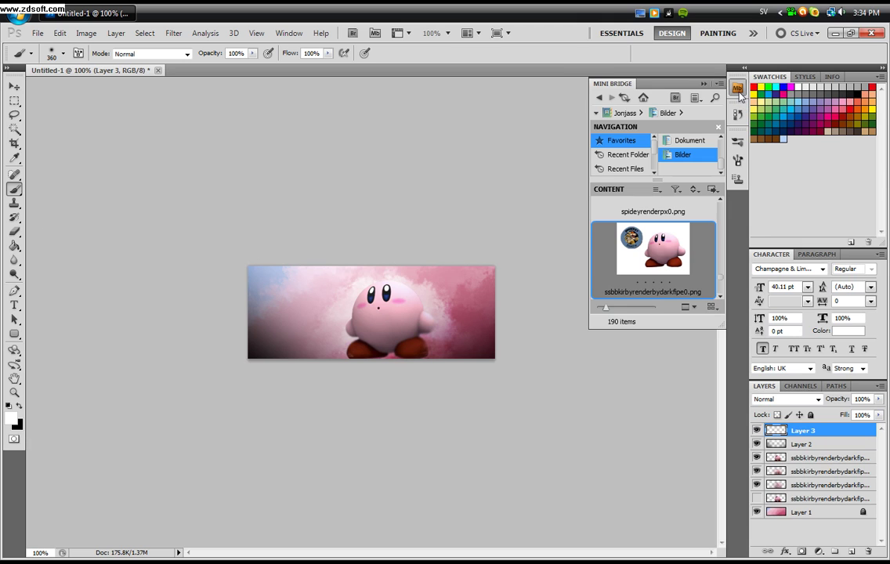
left_click(707, 215)
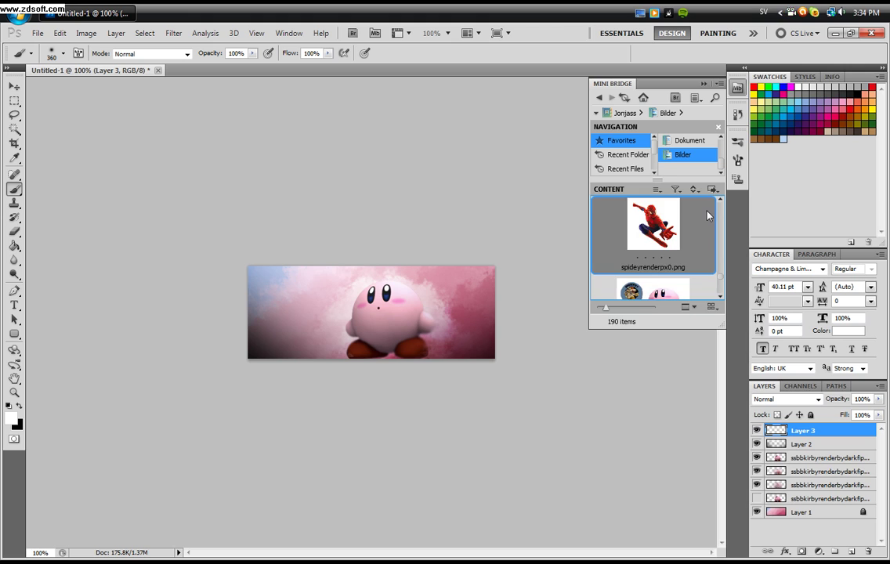
scroll(708, 215, "up", 10)
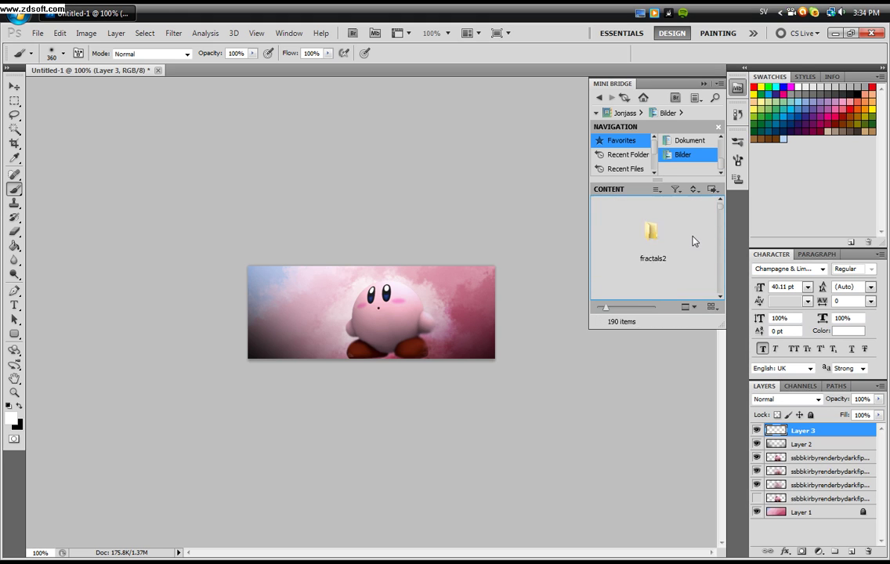
double_click(694, 241)
scroll(705, 259, "down", 3)
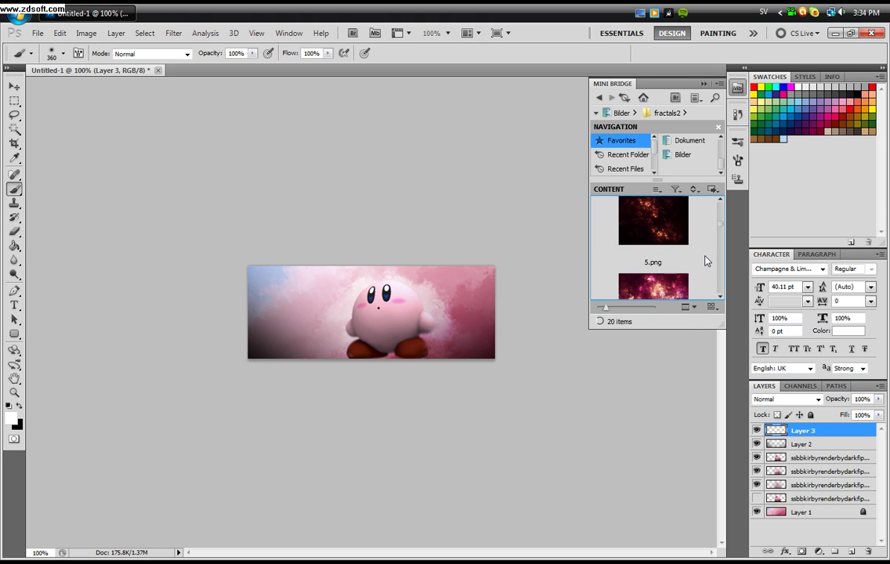
scroll(705, 261, "down", 1)
left_click(706, 258)
left_click_drag(706, 259, 353, 331)
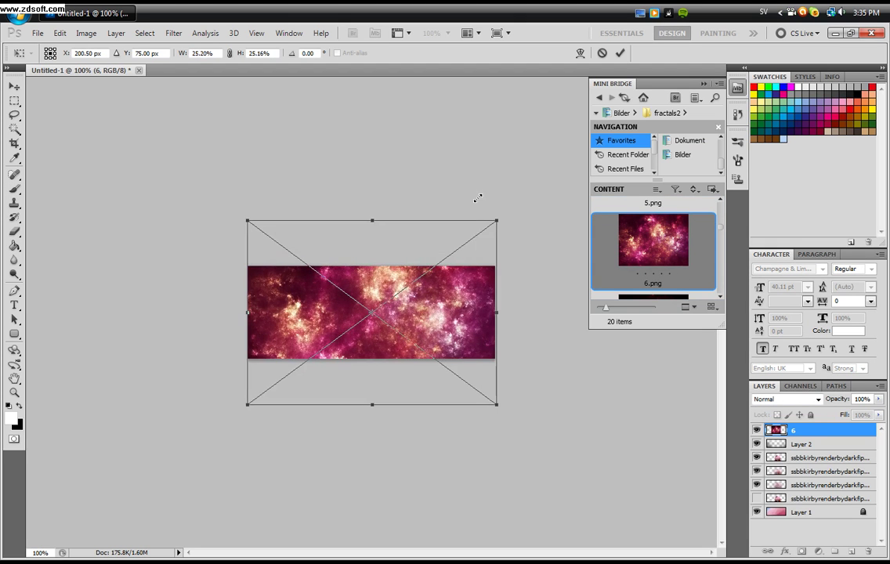
key("Return")
key("b")
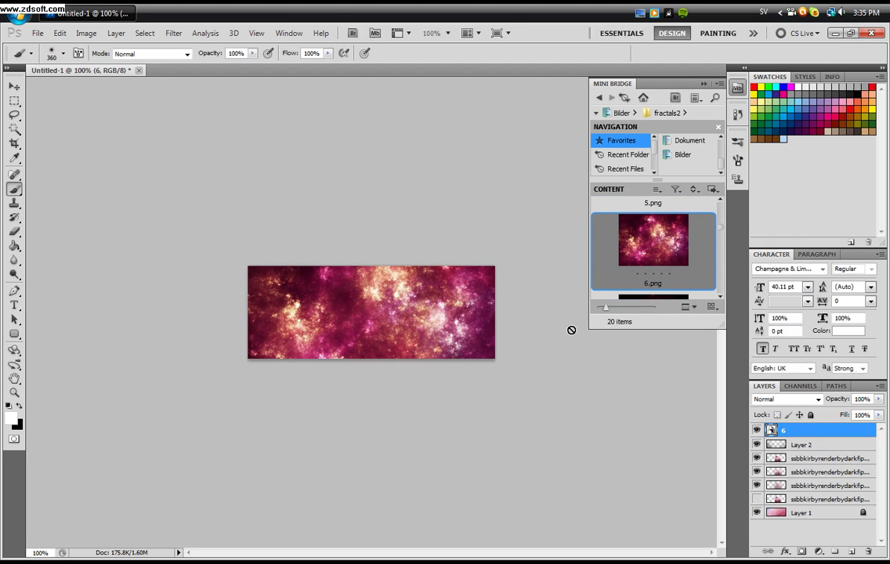
Rasterize fractal layer 6 and set its blend mode to Lighten
right_click(795, 430)
left_click(733, 232)
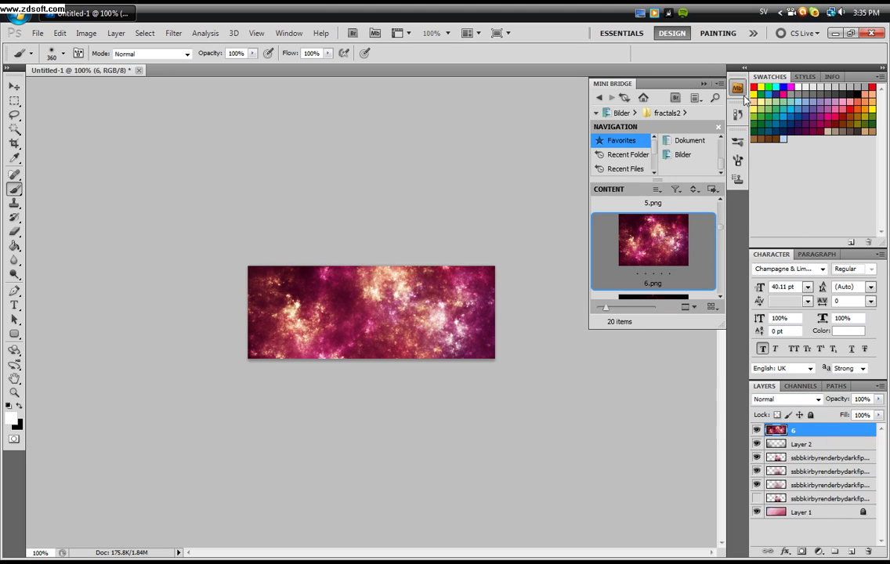
left_click(652, 75)
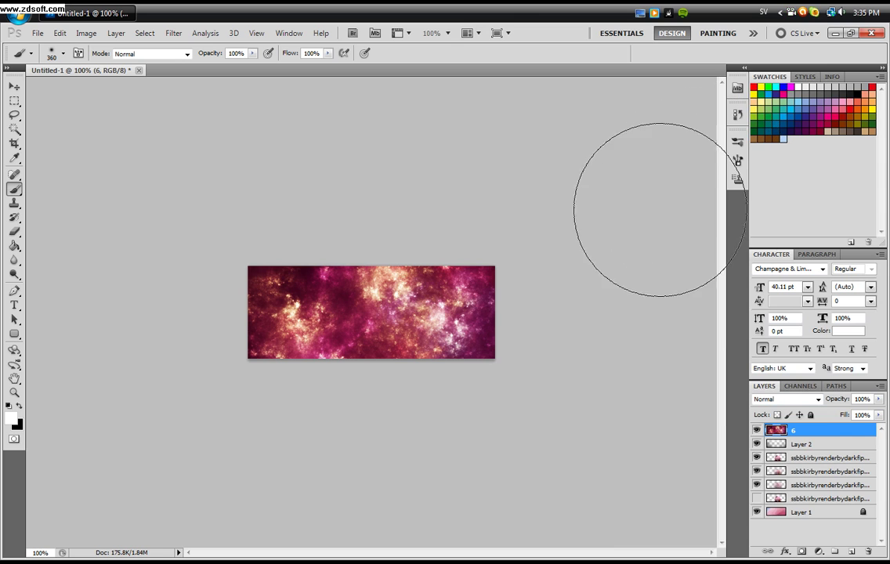
left_click(805, 403)
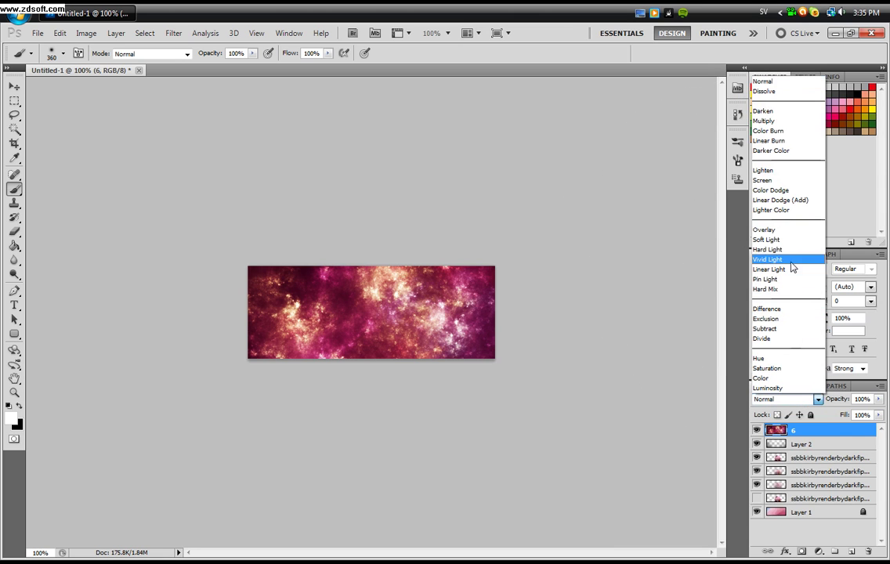
left_click(779, 170)
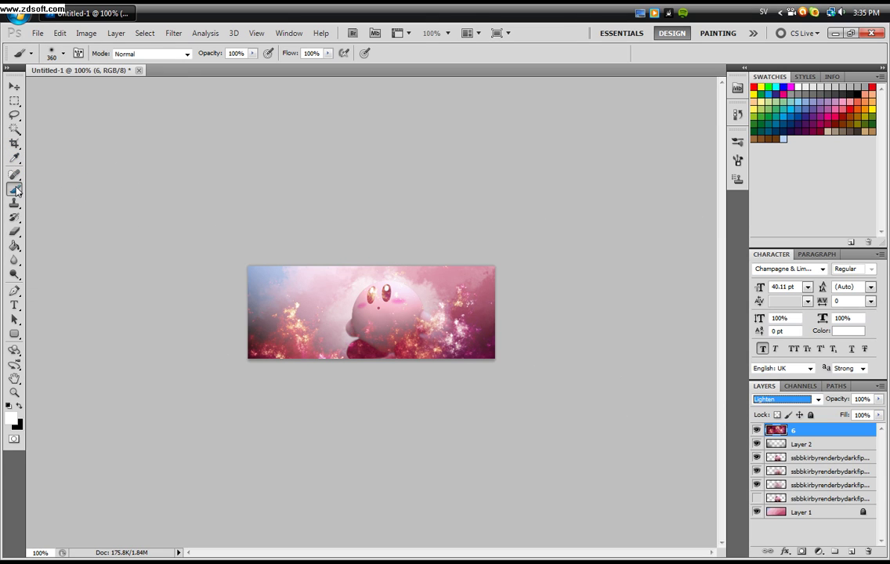
Nudge the fractal up-right, then erase it off Kirby's face, feet and arm with a soft eraser
left_click(14, 86)
mouse_move(391, 342)
left_mouse_down()
mouse_move(407, 318)
mouse_move(399, 338)
left_mouse_up()
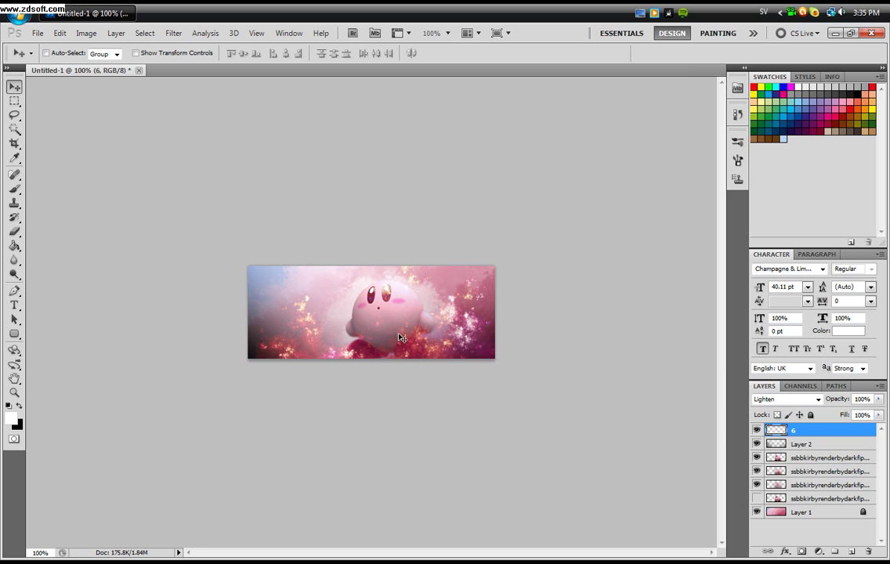
left_click(14, 231)
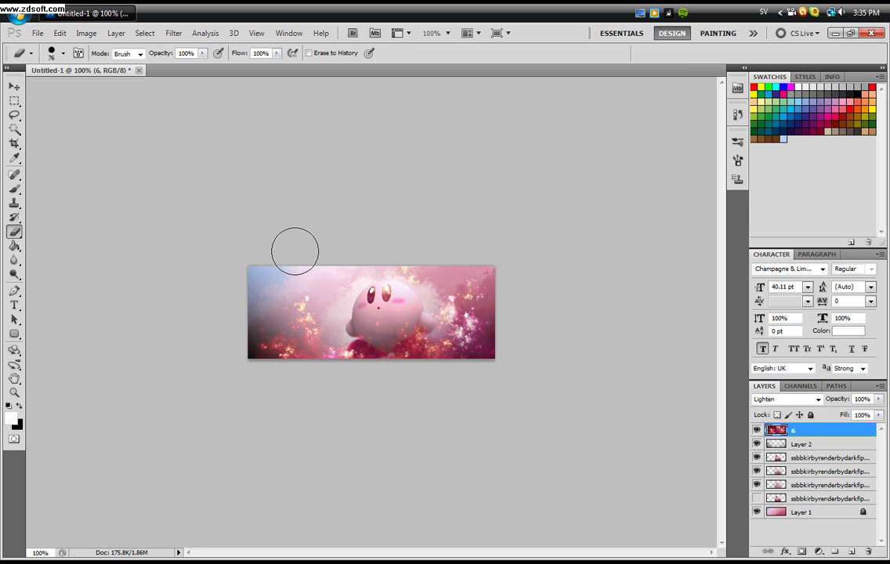
left_click_drag(320, 264, 407, 309)
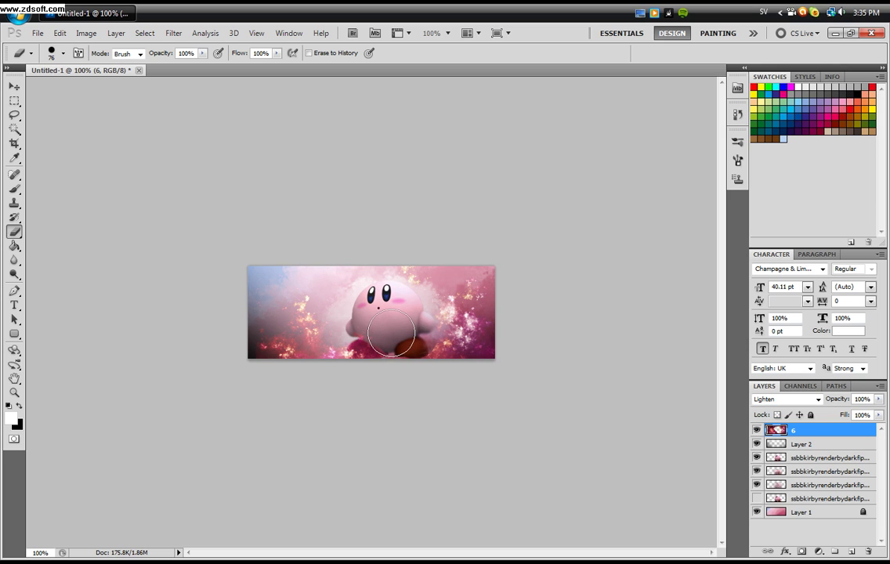
key("ctrl+z")
left_click(55, 57)
left_click_drag(79, 114, 5, 110)
left_click(321, 270)
mouse_move(414, 335)
left_mouse_down()
mouse_move(403, 351)
mouse_move(357, 313)
mouse_move(325, 305)
mouse_move(265, 348)
left_mouse_up()
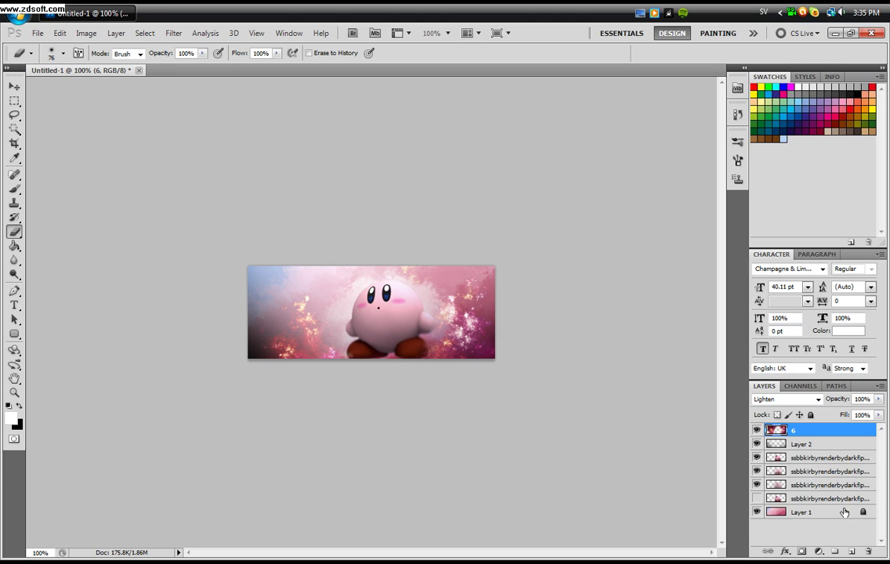
Add Layer 3 and stamp a merged copy of the image onto it with Apply Image
left_click(852, 552)
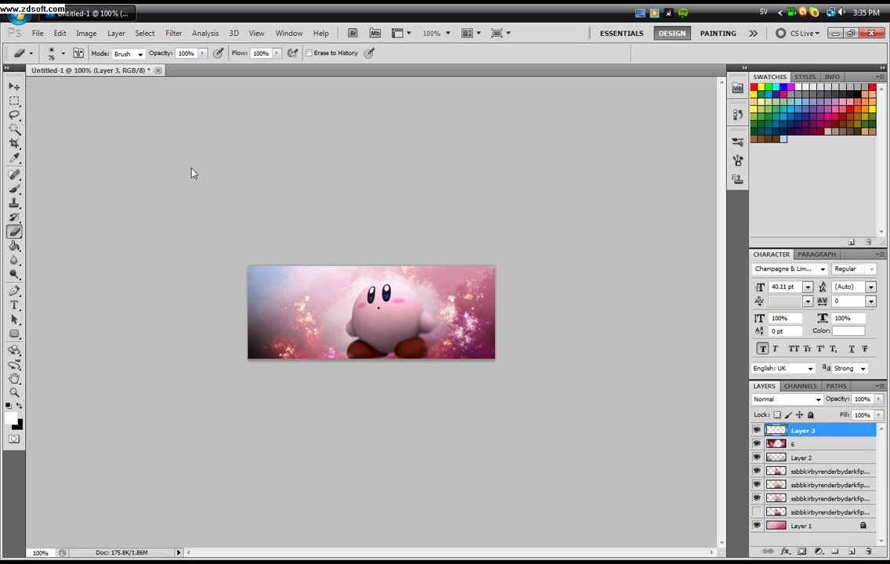
left_click(85, 35)
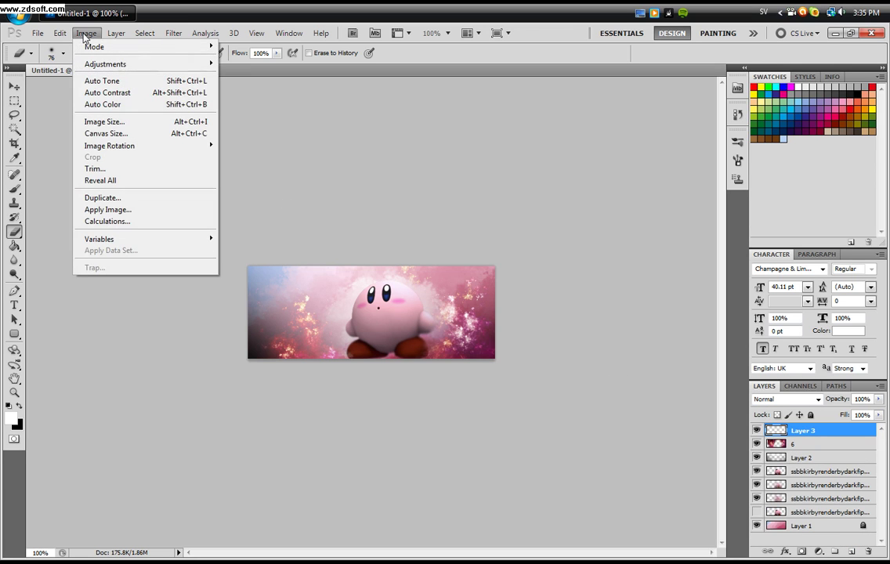
left_click(154, 208)
left_click(540, 157)
key("e")
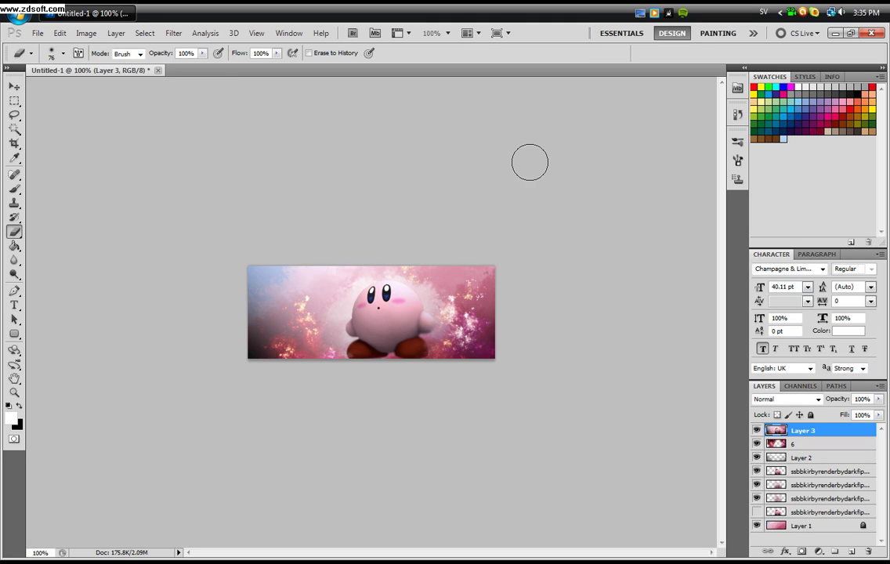
left_click(757, 431)
left_click(757, 431)
Apply a Blue-Violet, Yellow-Orange gradient map to Layer 3
left_click(86, 33)
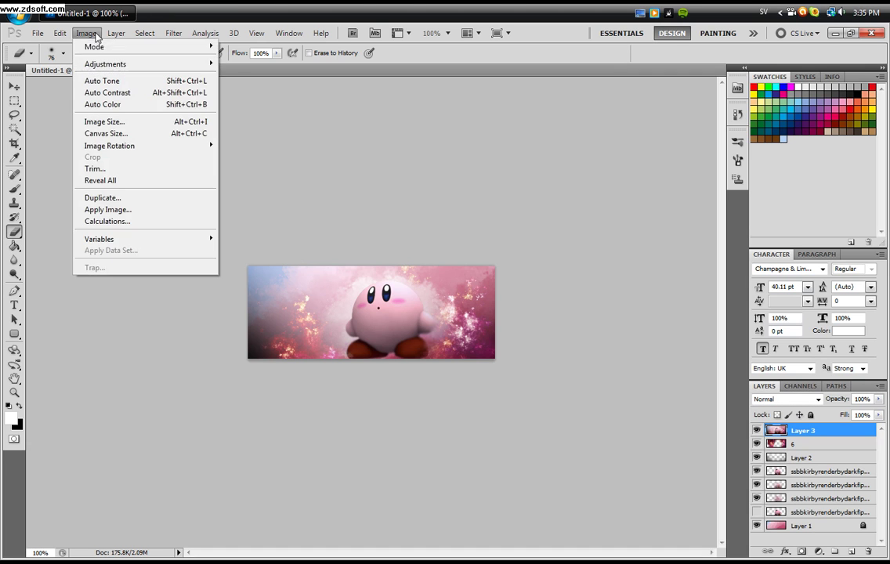
mouse_move(156, 63)
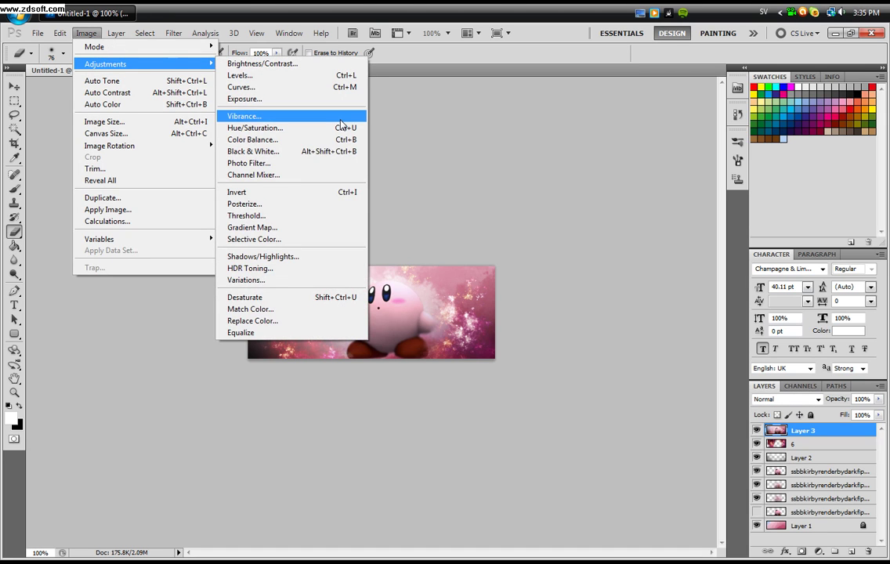
left_click(266, 227)
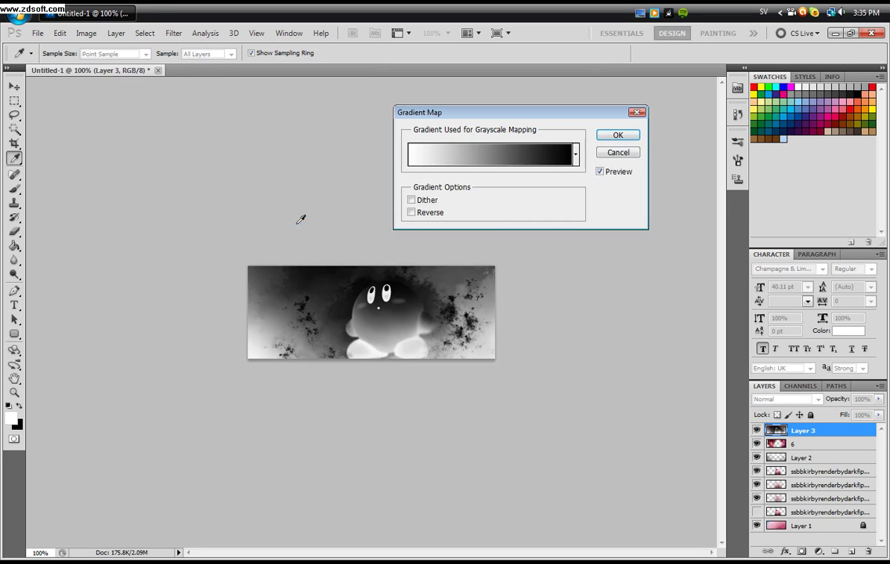
left_click(491, 152)
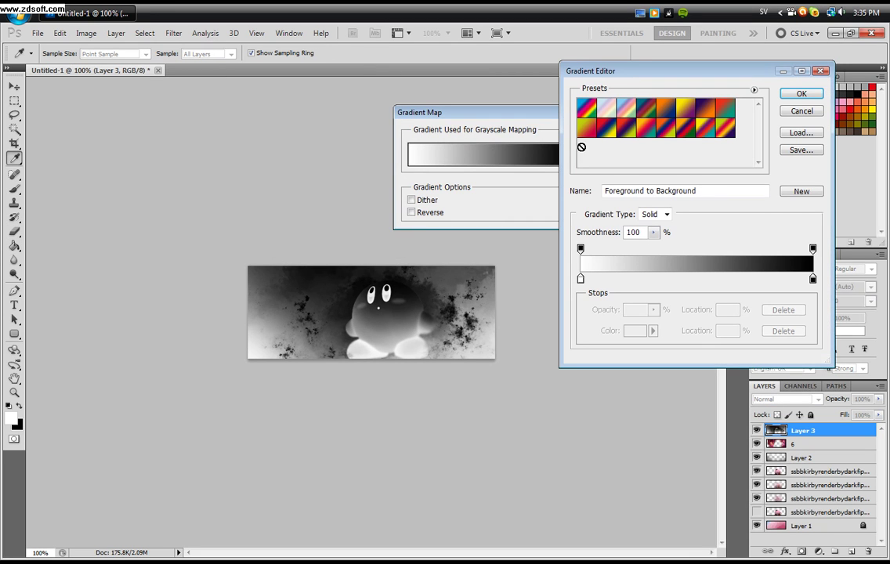
left_click(691, 115)
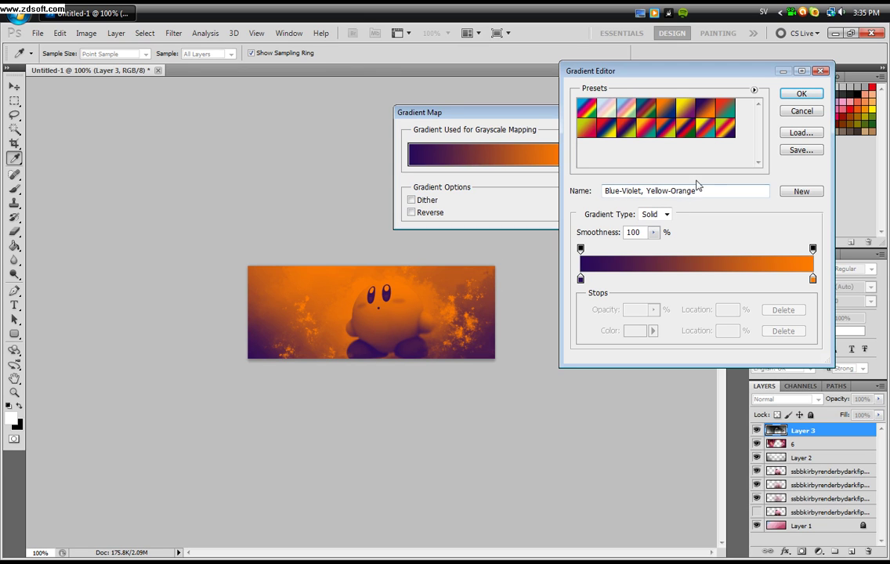
left_click(801, 95)
left_click(619, 136)
key("e")
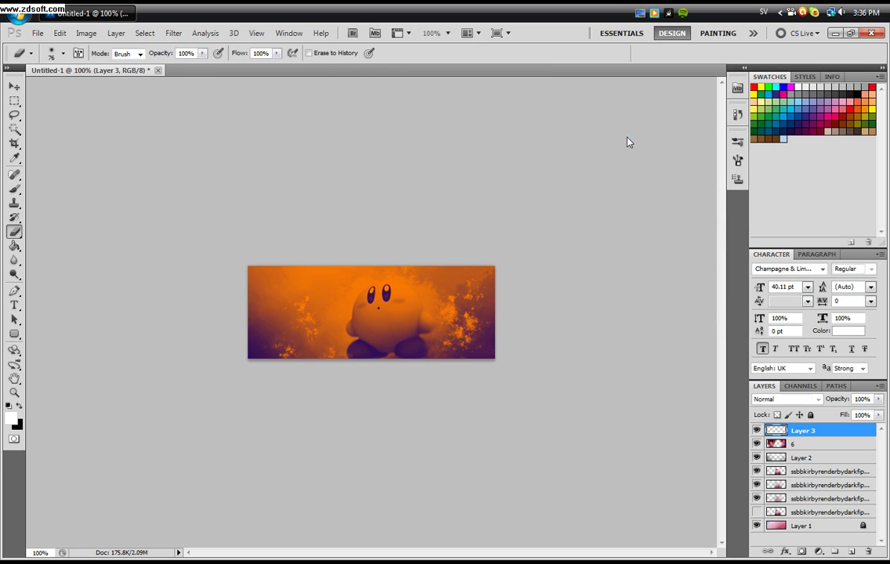
Blend Layer 3 in Soft Light mode at 86% opacity
left_click(817, 399)
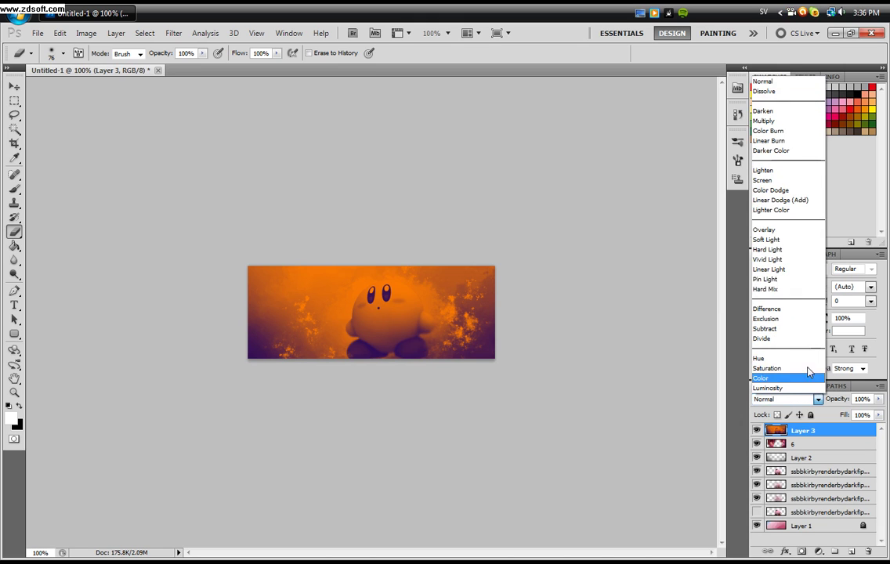
left_click(780, 243)
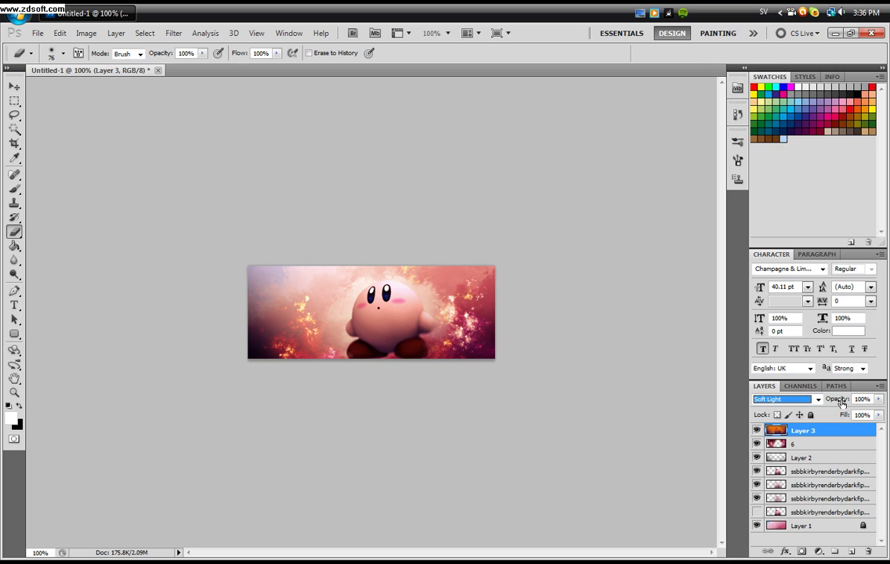
left_click_drag(840, 401, 840, 401)
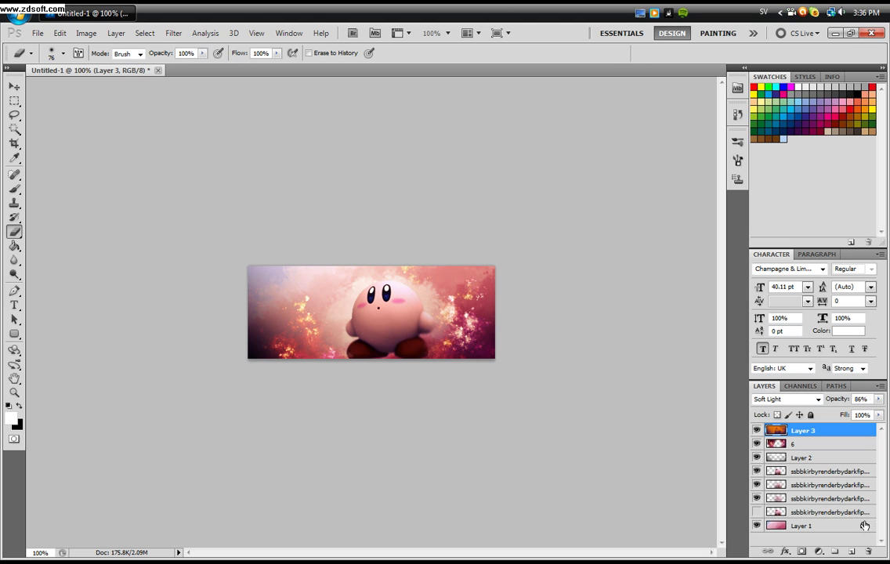
Add Layer 4 and stamp a merged copy of the image onto it with Apply Image
left_click(852, 552)
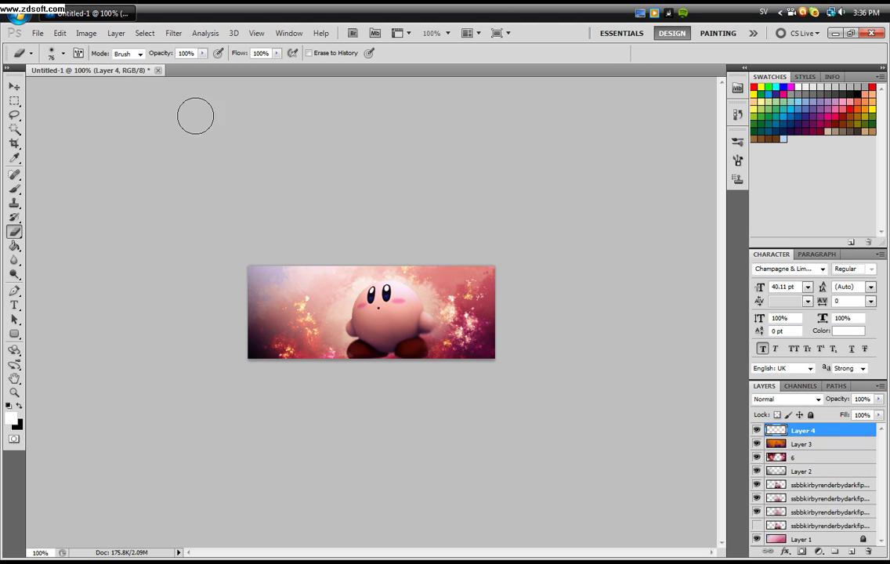
left_click(81, 35)
mouse_move(98, 64)
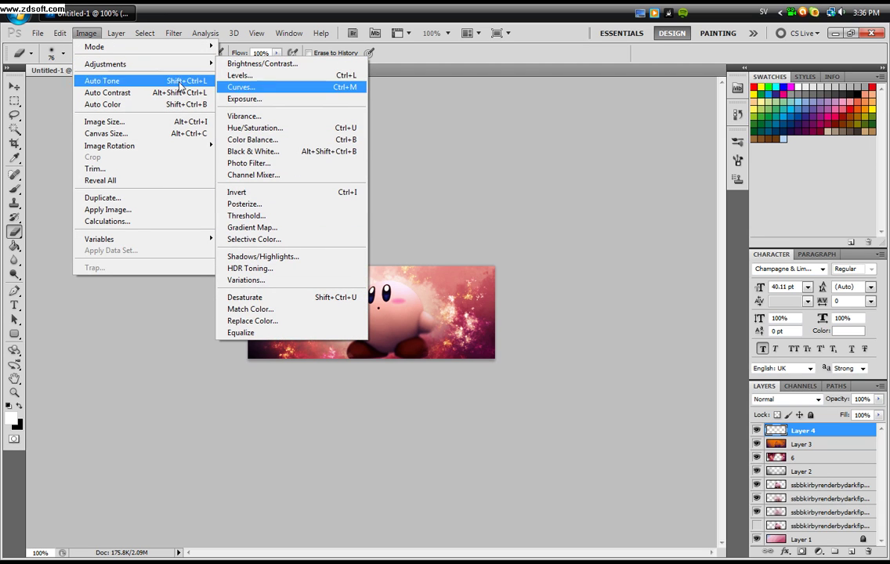
left_click(127, 210)
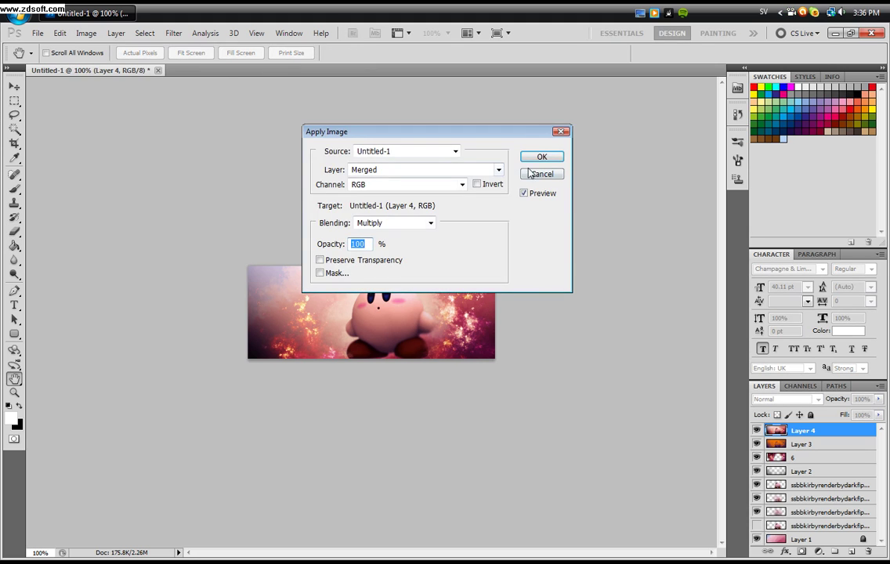
left_click(537, 159)
Apply a Cooling Filter (80) photo filter at 25% density to Layer 4
left_click(59, 32)
mouse_move(86, 33)
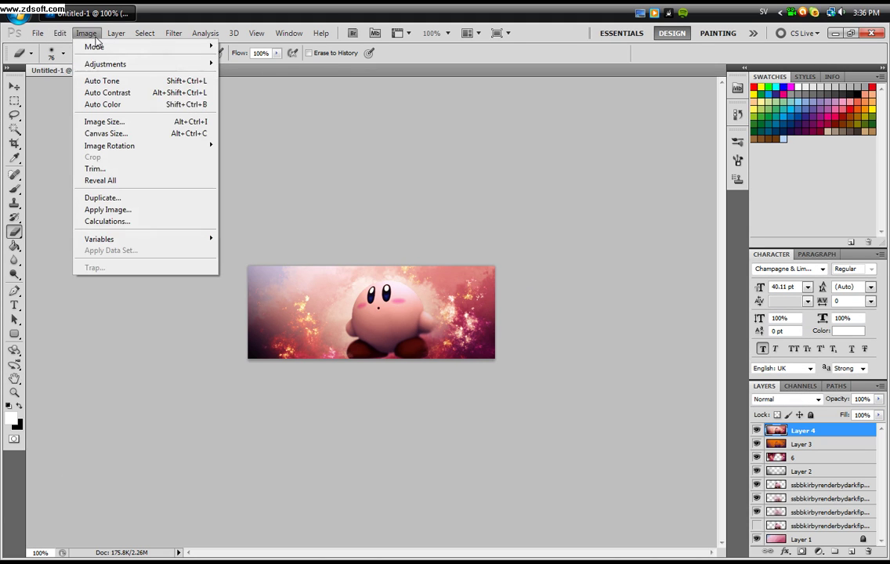
mouse_move(98, 64)
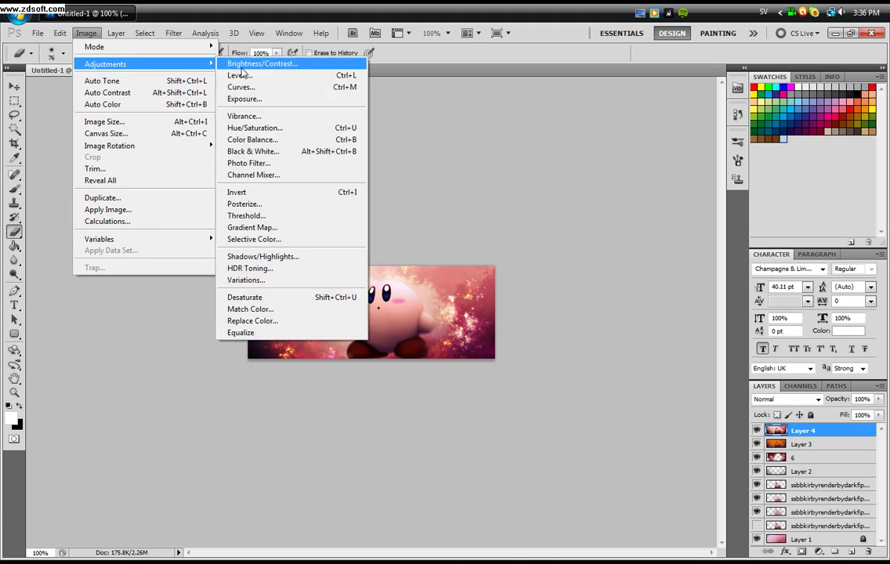
left_click(303, 162)
left_click(415, 173)
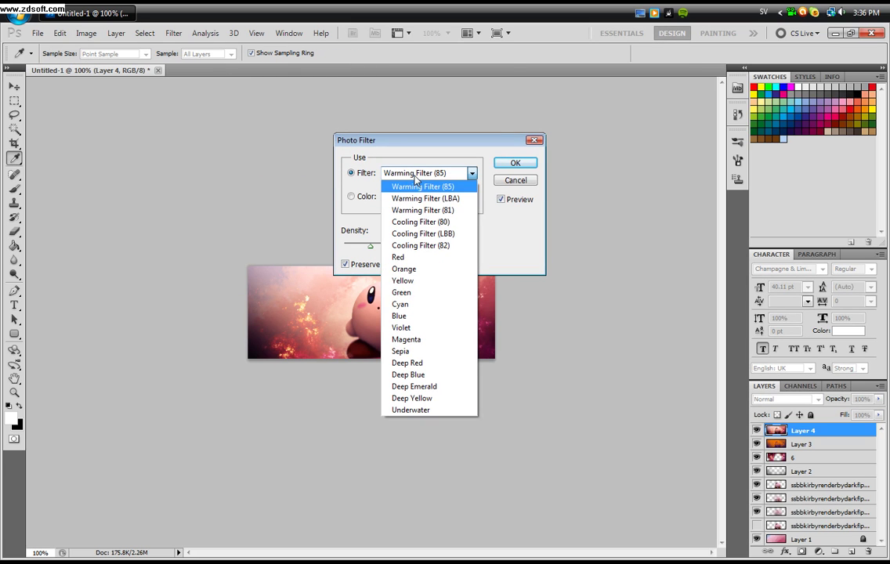
left_click(440, 223)
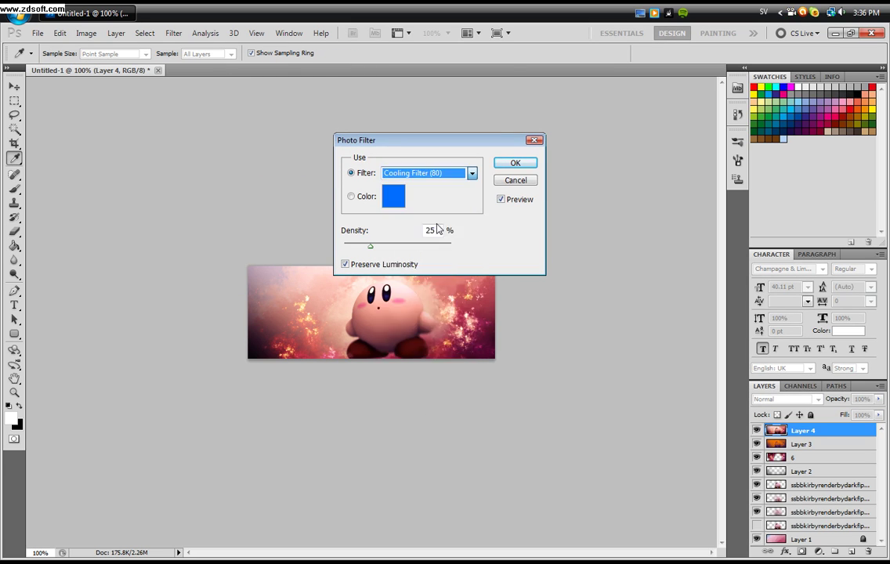
left_click(525, 165)
key("e")
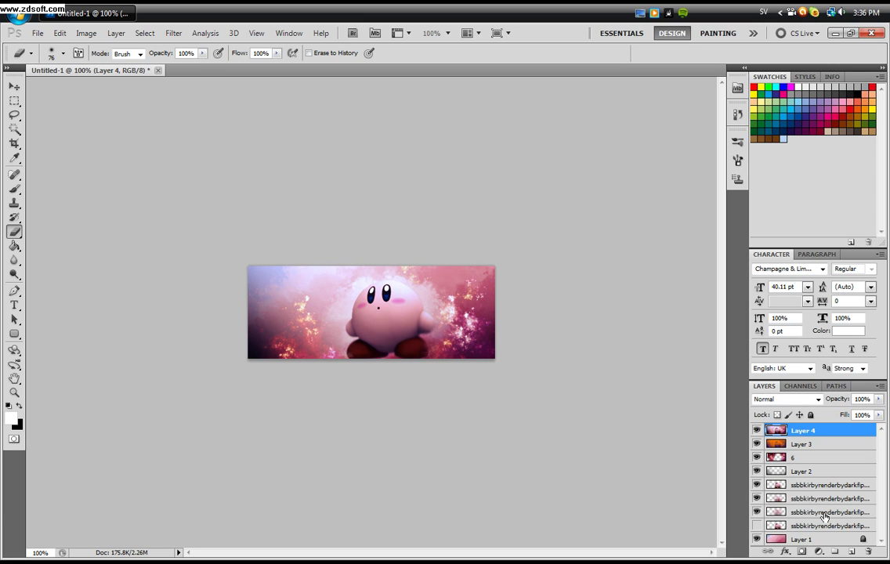
Add Layer 5 and stamp a merged copy of the image onto it
left_click(854, 553)
left_click(86, 33)
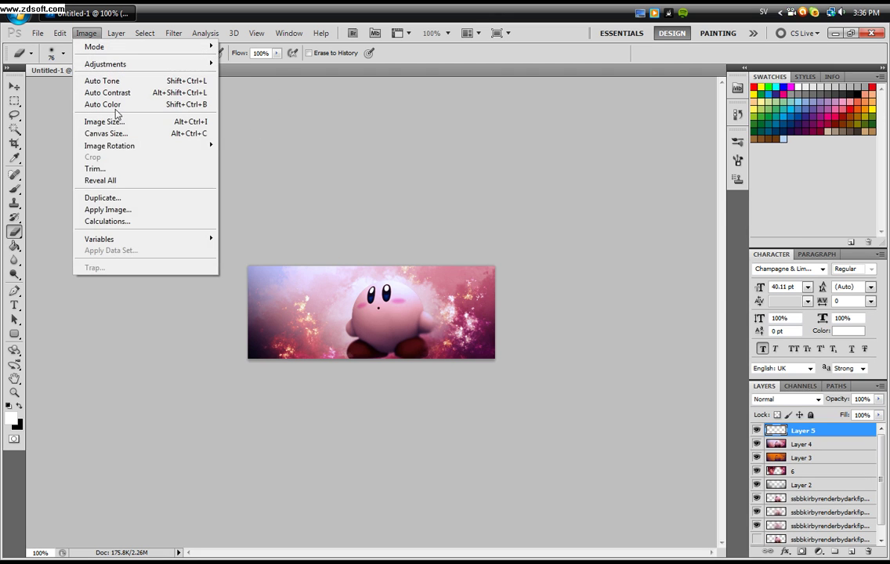
left_click(120, 213)
left_click(524, 157)
Apply a reversed black-and-white gradient map to Layer 5
left_click(83, 35)
mouse_move(115, 63)
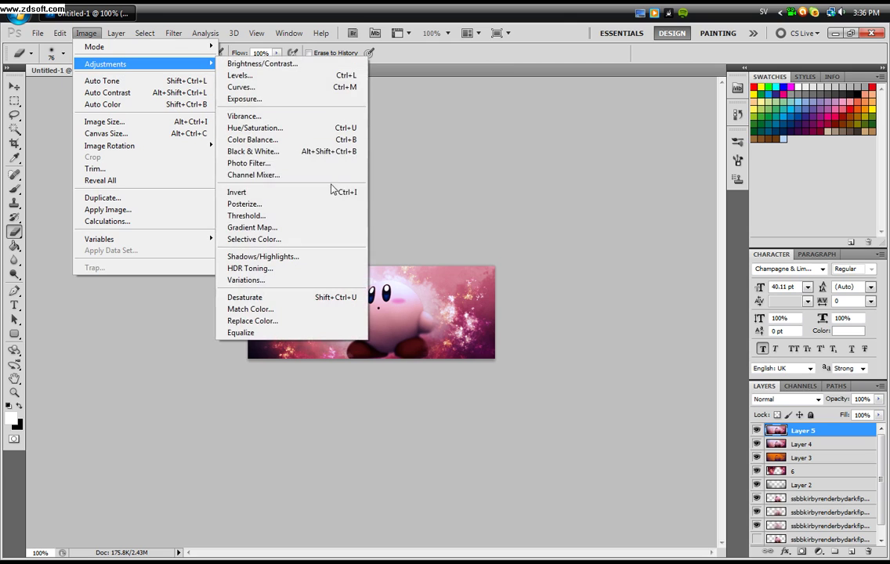
left_click(299, 228)
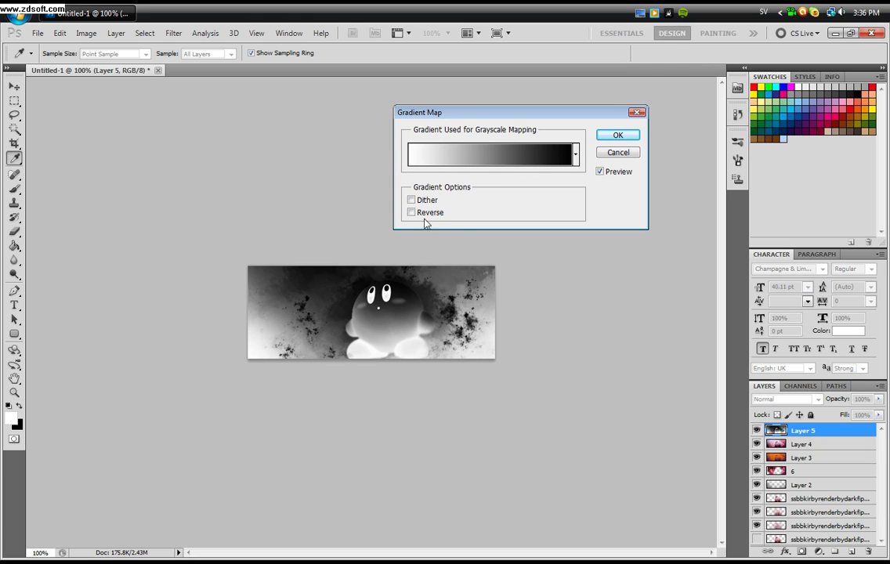
left_click(420, 213)
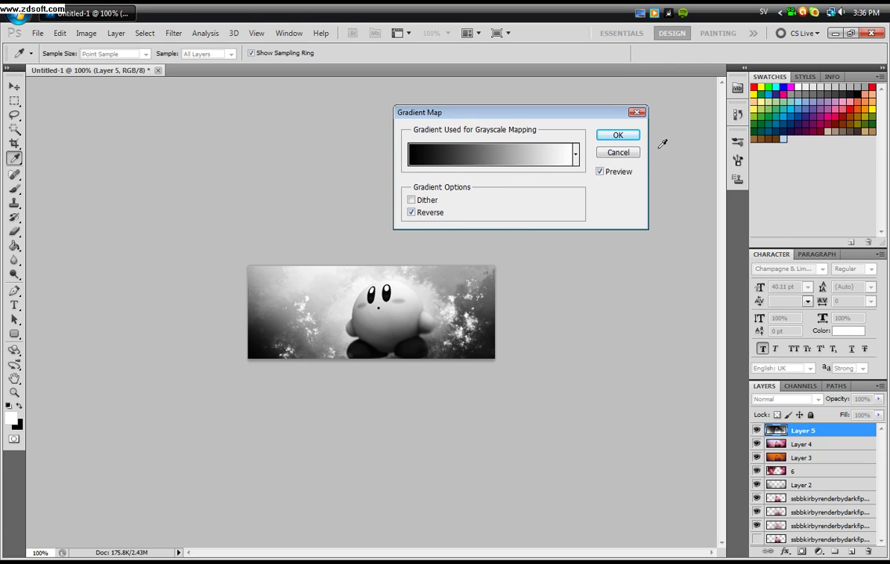
left_click(619, 137)
key("e")
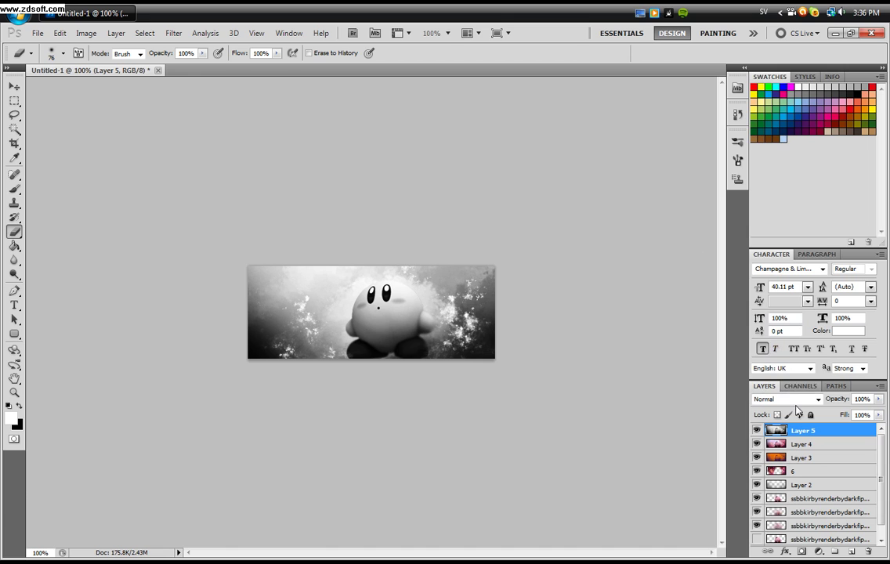
After trying Soft Light, set Layer 5 to Normal blending at 23% opacity
left_click(784, 399)
left_click(784, 239)
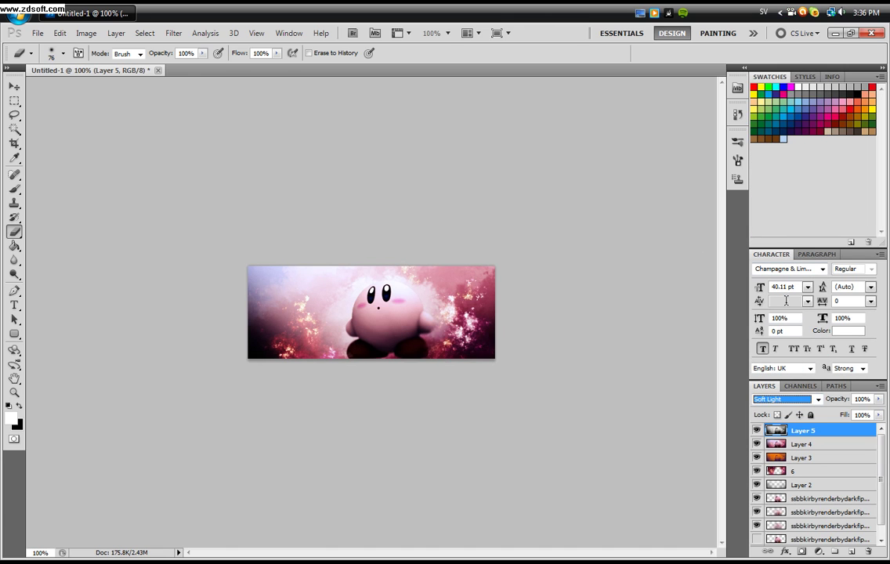
left_click_drag(848, 403, 829, 403)
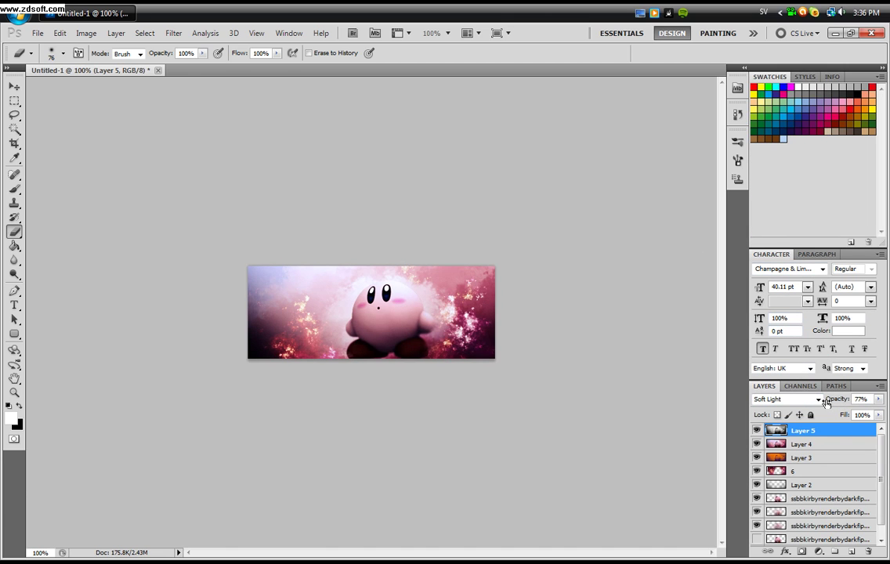
left_click(819, 400)
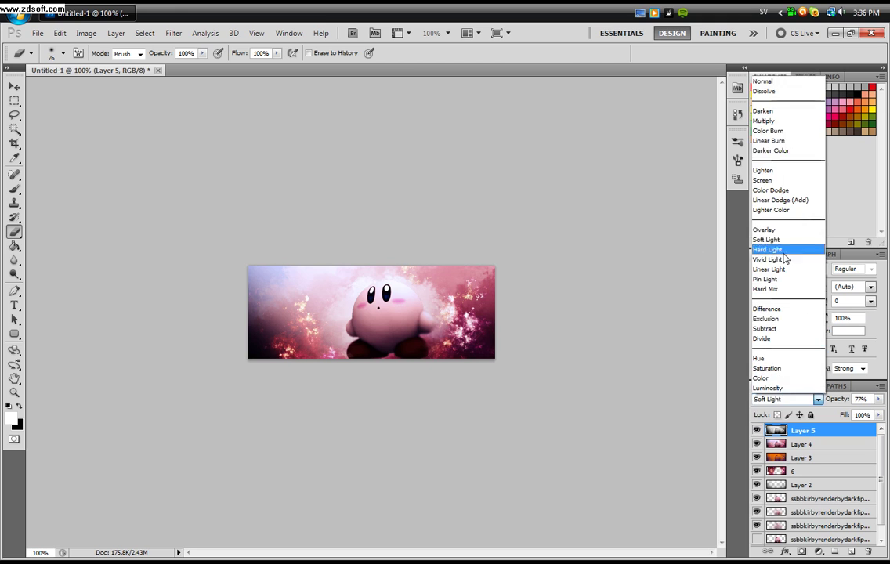
left_click(776, 83)
left_click_drag(846, 402, 840, 403)
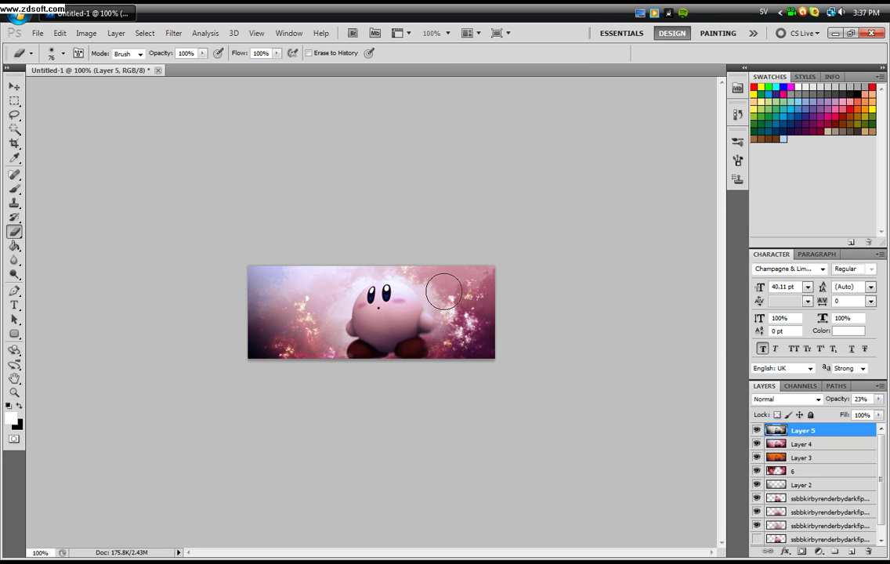
Select the Blur Tool and enlarge its soft brush to 92 px
left_click(15, 259)
left_click(55, 260)
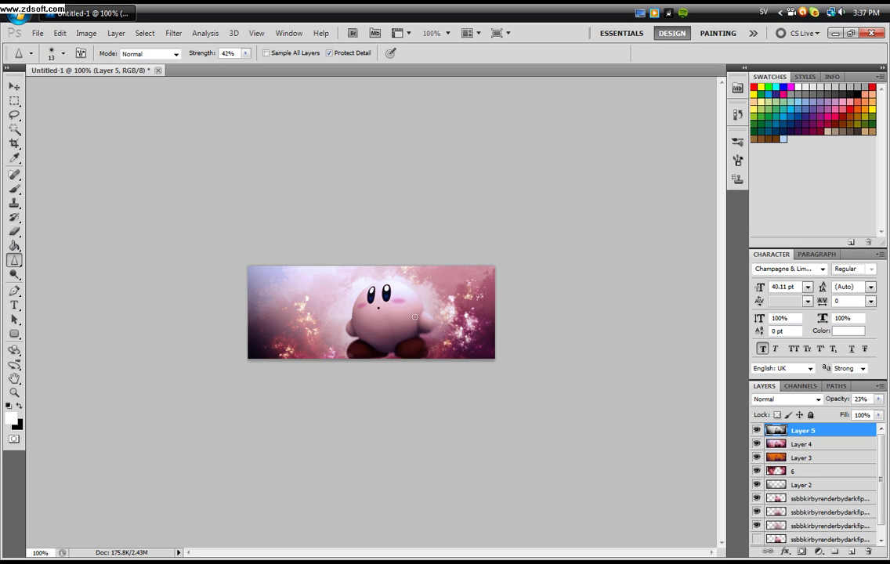
left_click(52, 55)
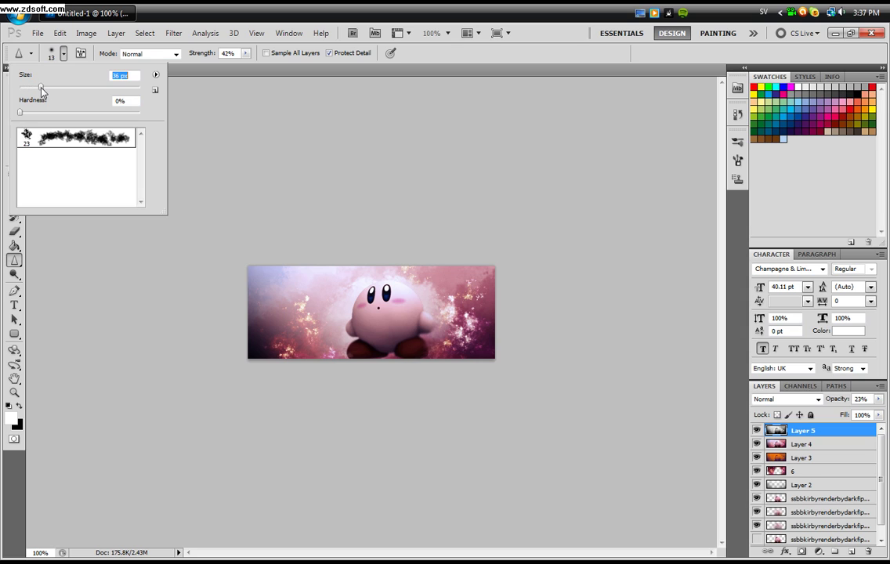
left_click(360, 307)
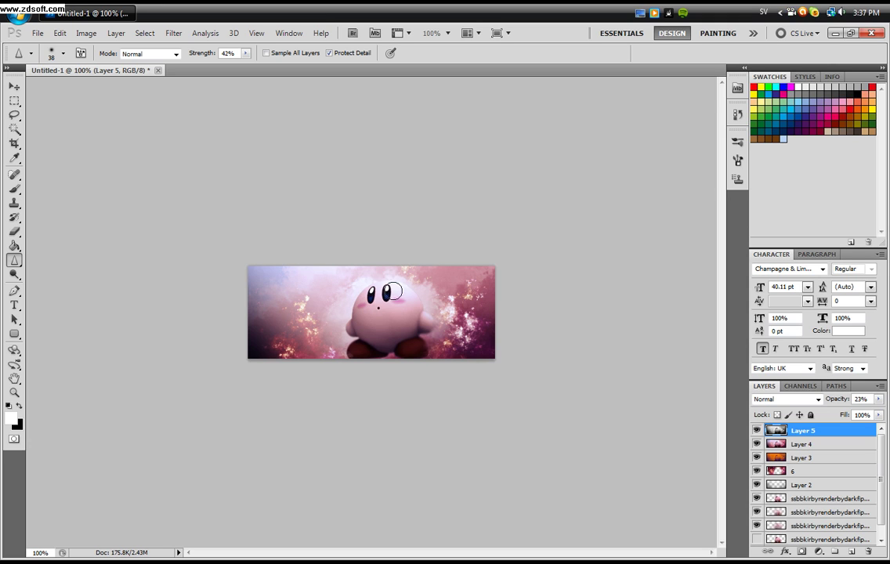
left_click(15, 260)
left_click(54, 260)
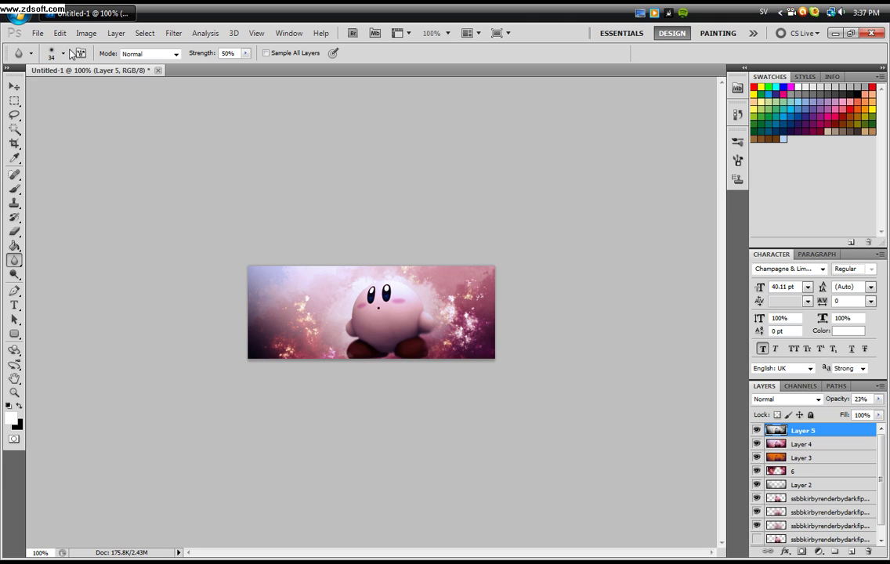
left_click(63, 53)
left_click_drag(47, 87, 58, 87)
left_click(272, 310)
Add Layer 6, flood-fill it black with the Paint Bucket, and set its fill to 0%
key("ctrl+shift+alt+n")
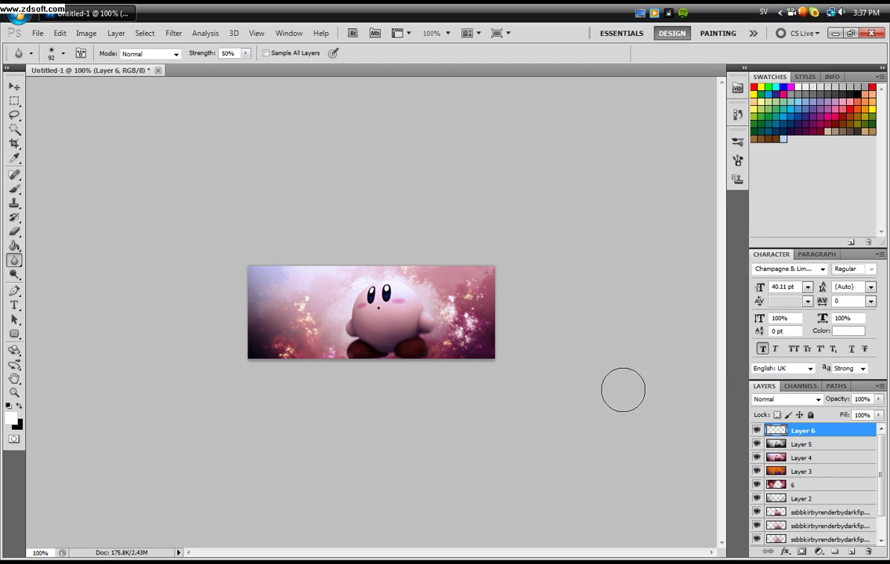
left_click(14, 248)
left_click_drag(14, 248, 40, 259)
left_click(18, 406)
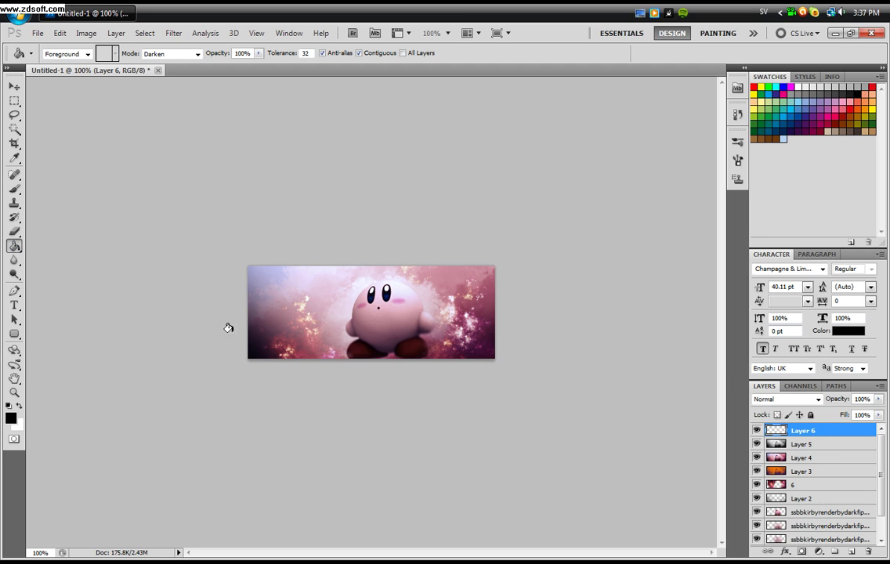
left_click(409, 321)
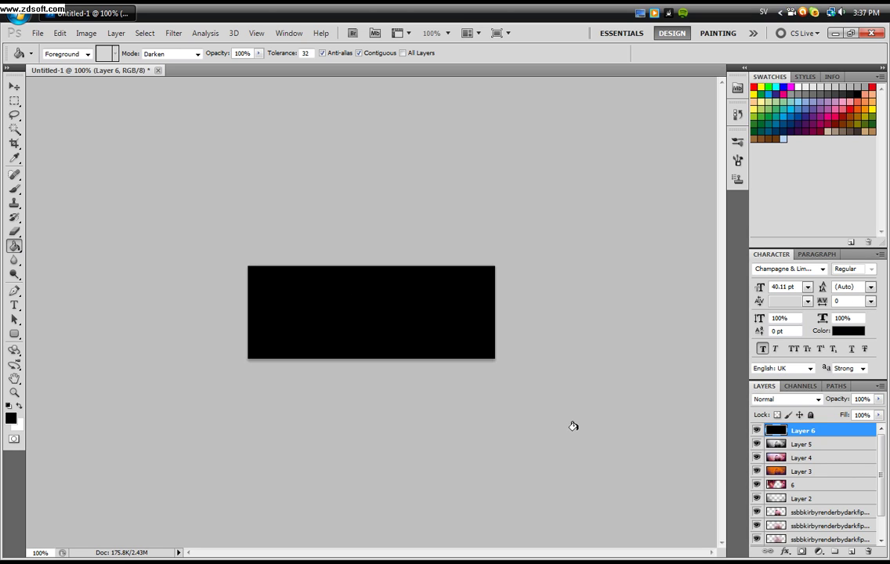
left_click_drag(843, 416, 545, 461)
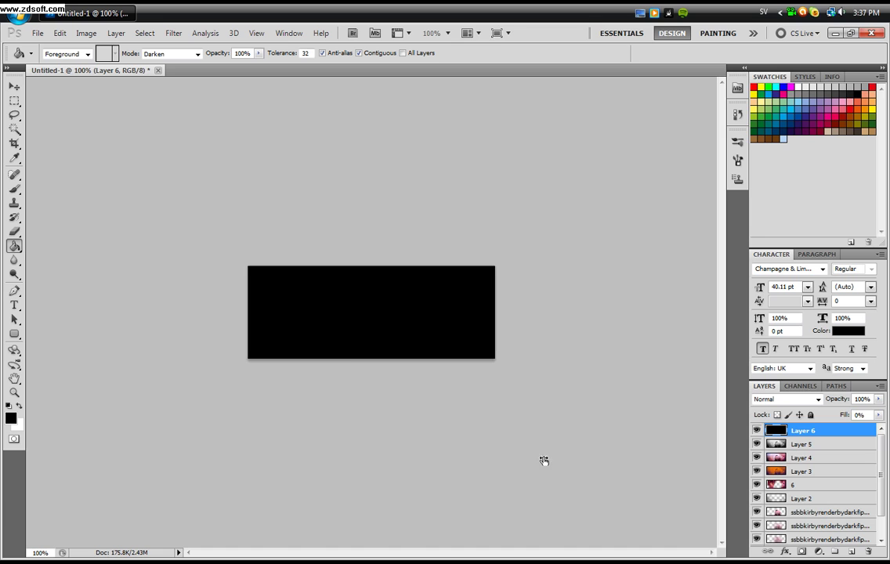
Give Layer 6 a 3 px black inside Stroke effect at 74% opacity
left_click(785, 552)
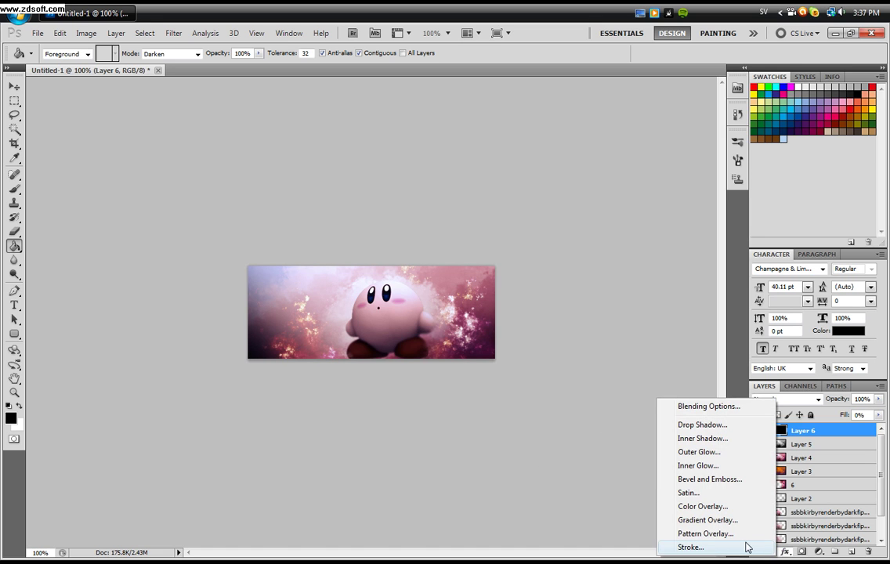
left_click(747, 547)
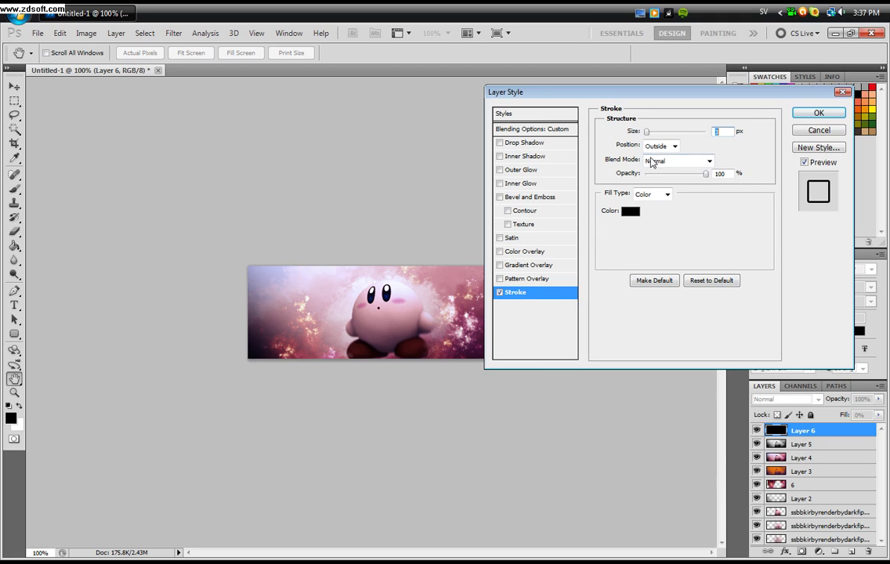
left_click(672, 146)
left_click(663, 165)
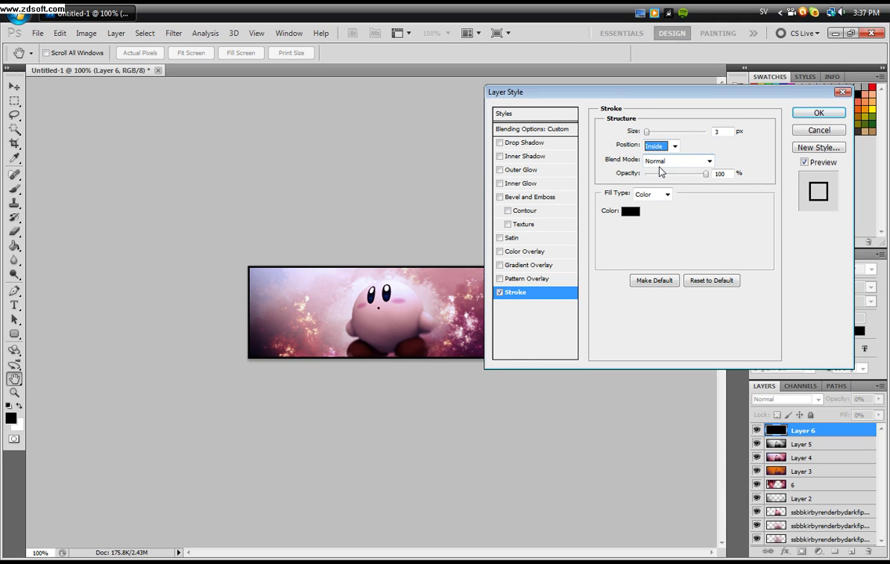
left_click(667, 194)
left_click(667, 195)
left_click_drag(704, 174, 691, 175)
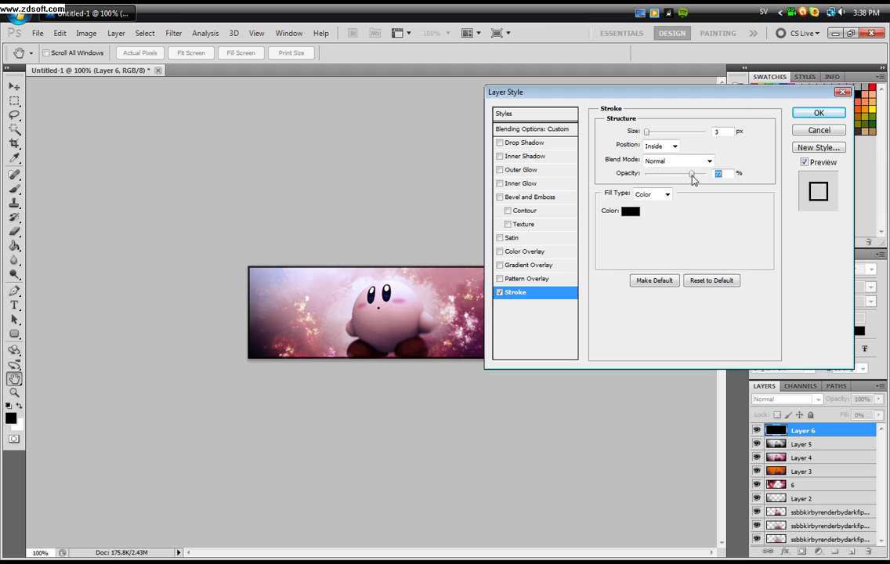
left_click_drag(689, 178, 691, 175)
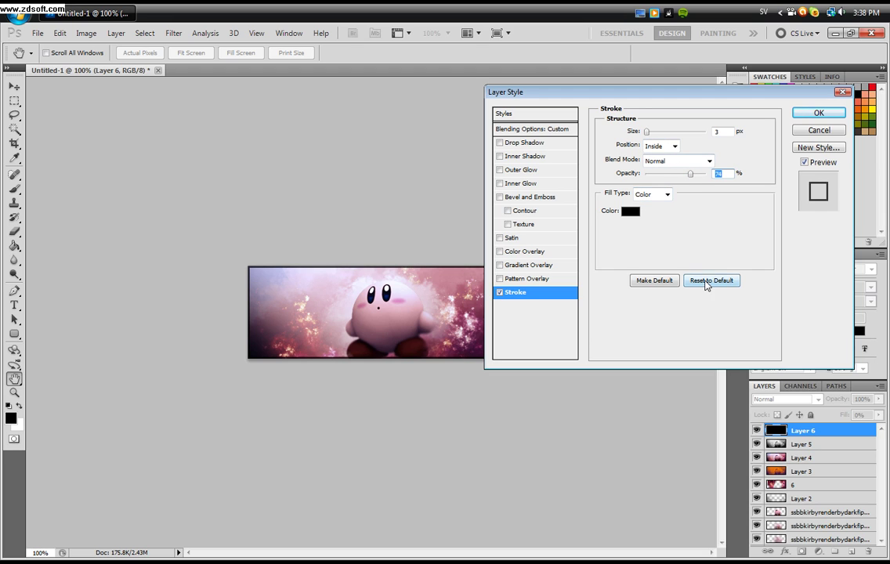
left_click(818, 114)
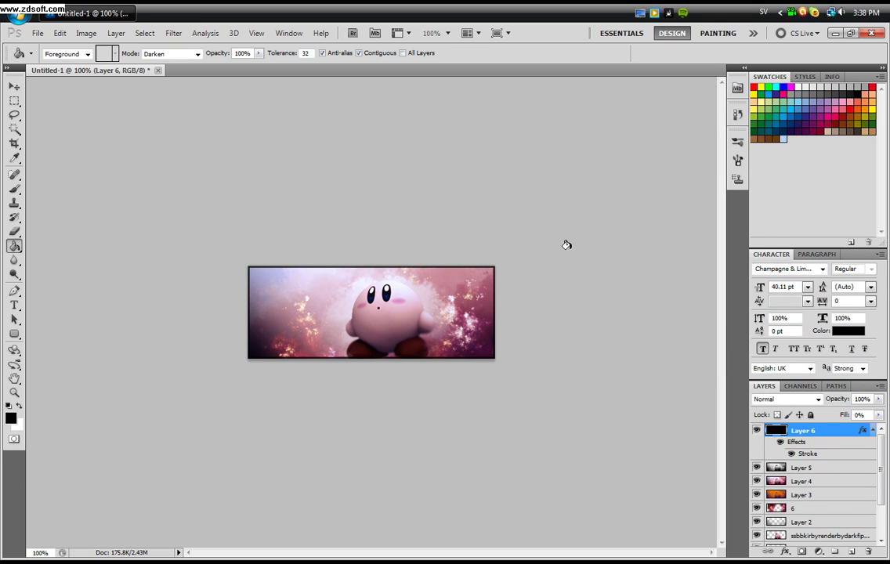
Stretch the border layer slightly wider with Free Transform
key("ctrl+t")
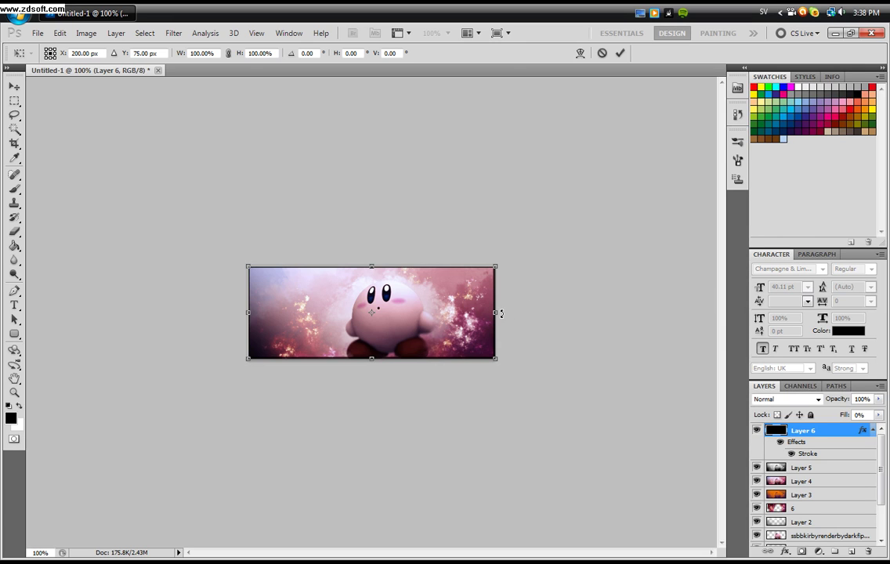
left_click_drag(497, 312, 522, 312)
key("g")
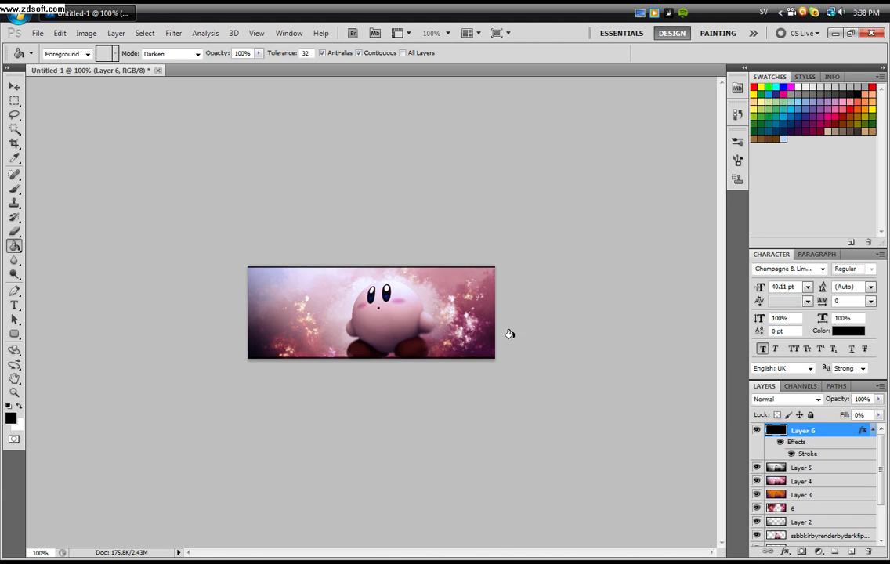
On a new layer, type 'dream' in white Champagne & Limousines left of Kirby
left_click(856, 555)
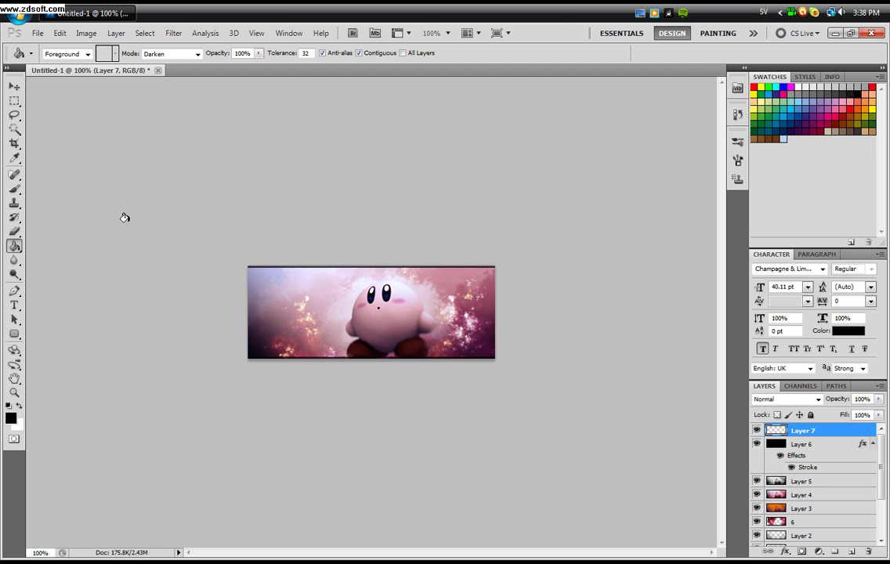
left_click(15, 307)
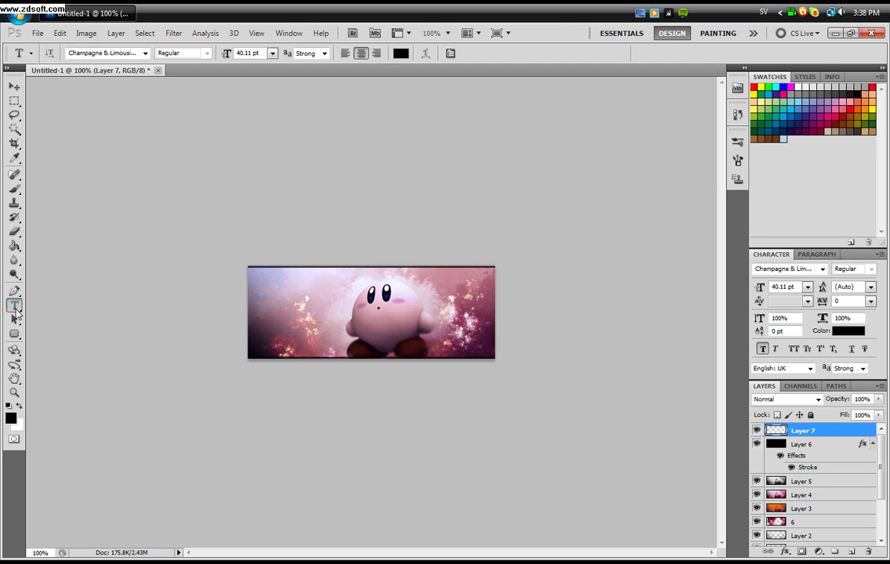
left_click(18, 406)
left_click(145, 53)
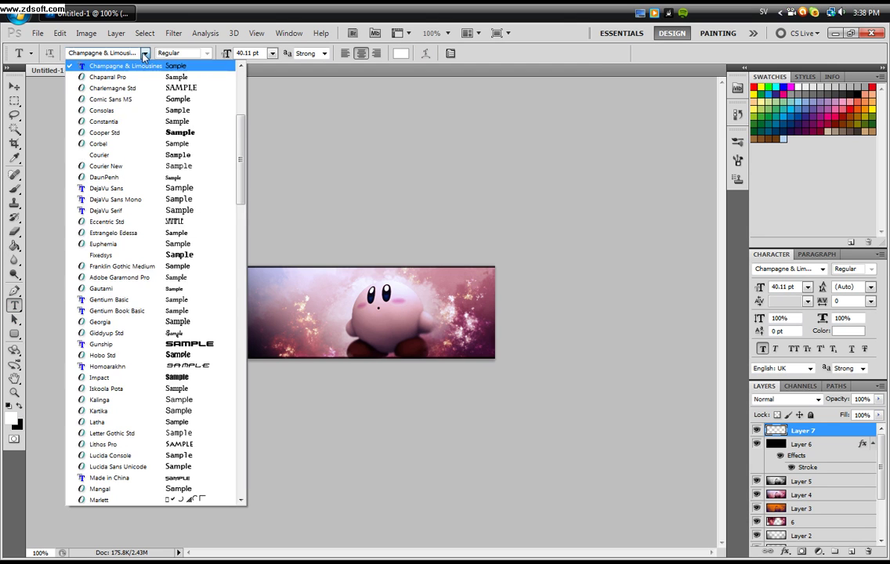
scroll(241, 135, "down", 1)
scroll(242, 135, "up", 1)
left_click(173, 72)
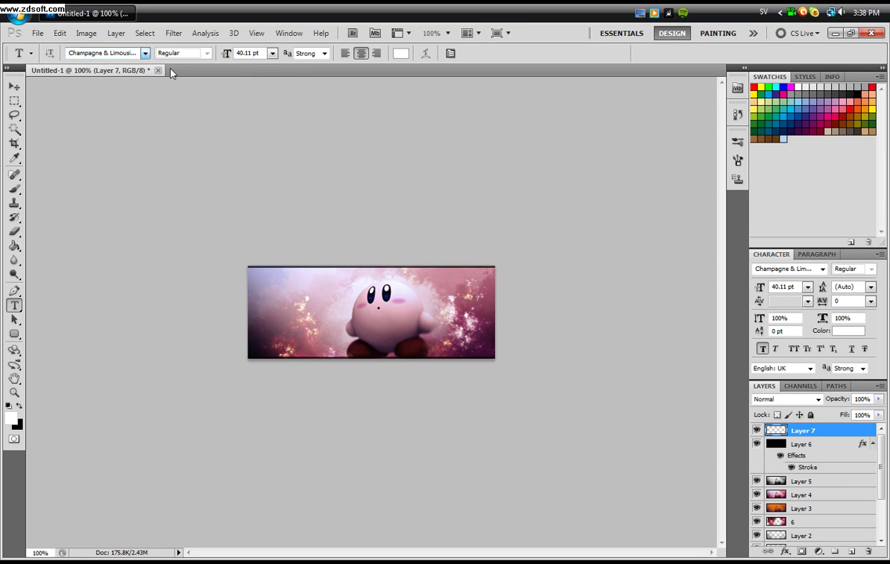
left_click(264, 287)
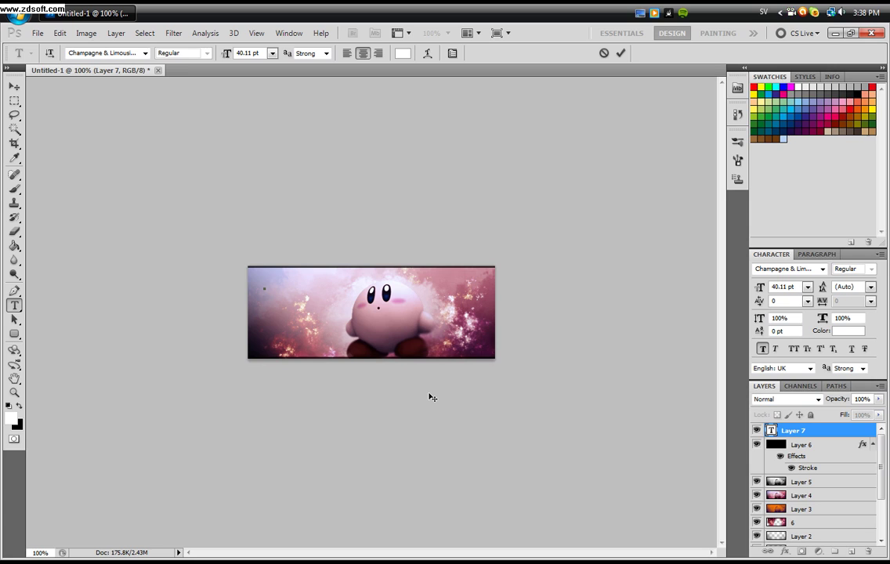
type("dream")
Move the 'dream' text fully onto the banner and scale it to about 70%
left_click(14, 86)
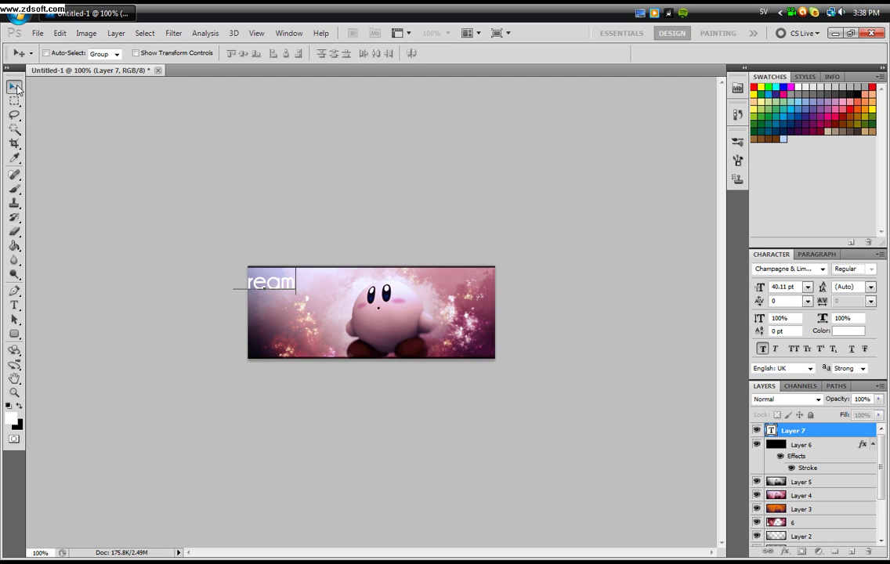
left_click_drag(287, 323, 317, 302)
key("ctrl+t")
key("Return")
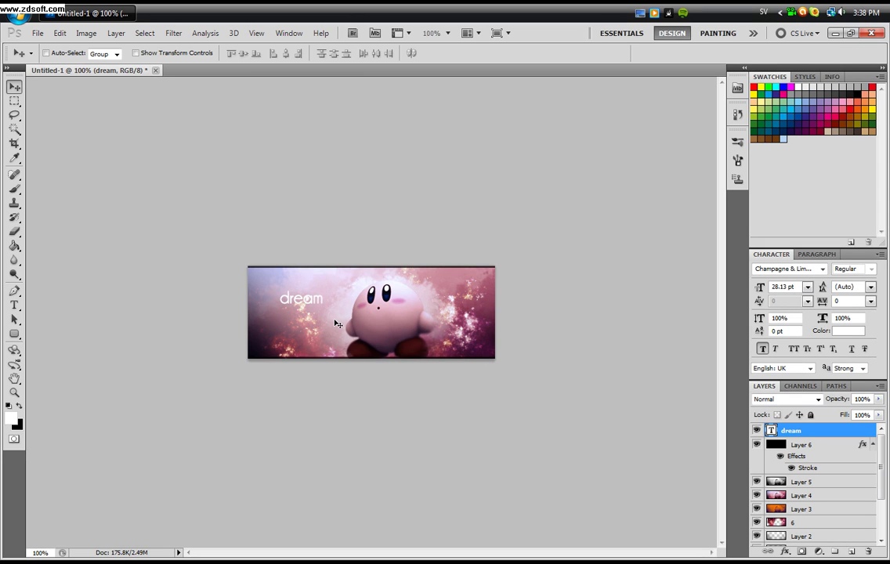